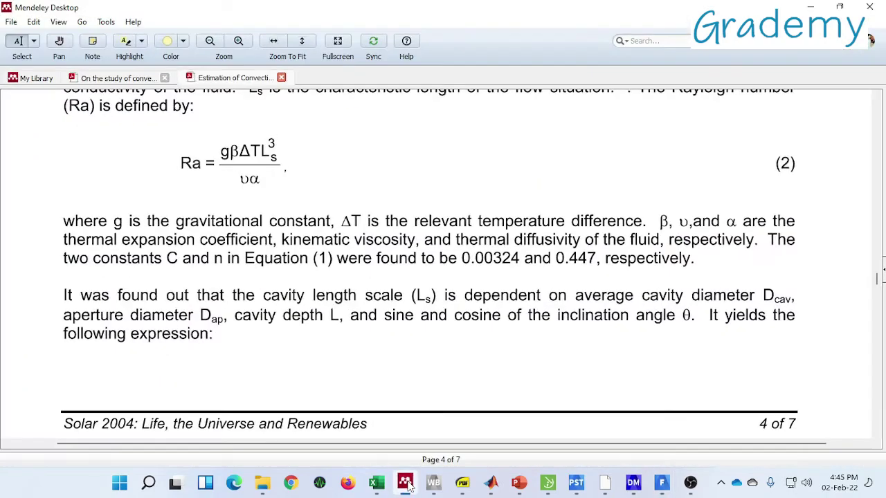
- Bring up page 3 of the convection-loss paper in Mendeley, zoomed on Figure 3's receiver drawing
click(405, 482)
drag(877, 278, 877, 104)
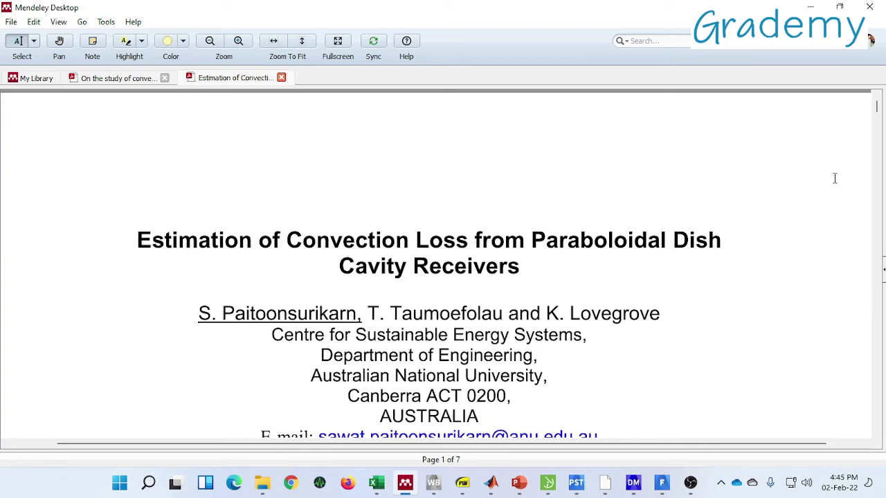
scroll(834, 179, down, 1)
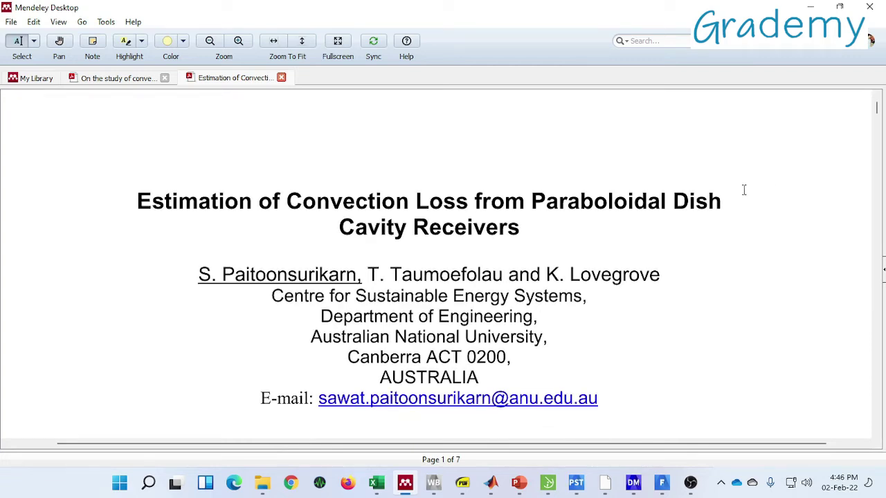
scroll(733, 177, down, 3)
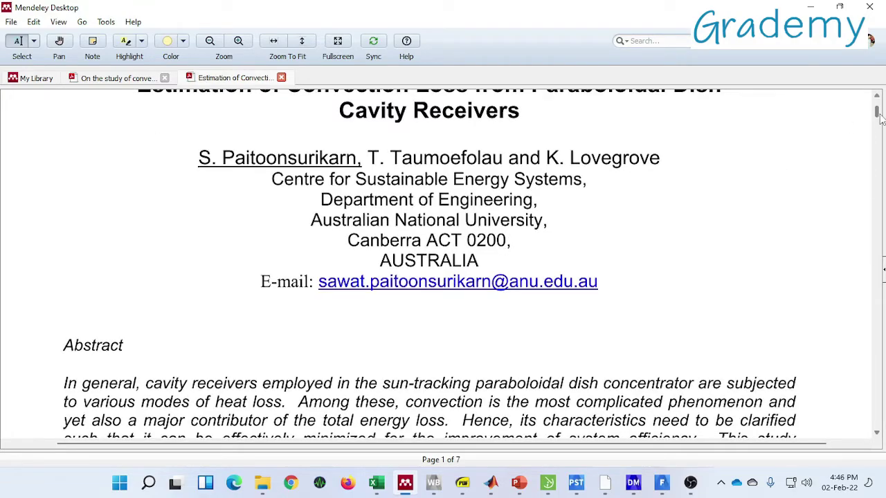
drag(879, 116, 882, 201)
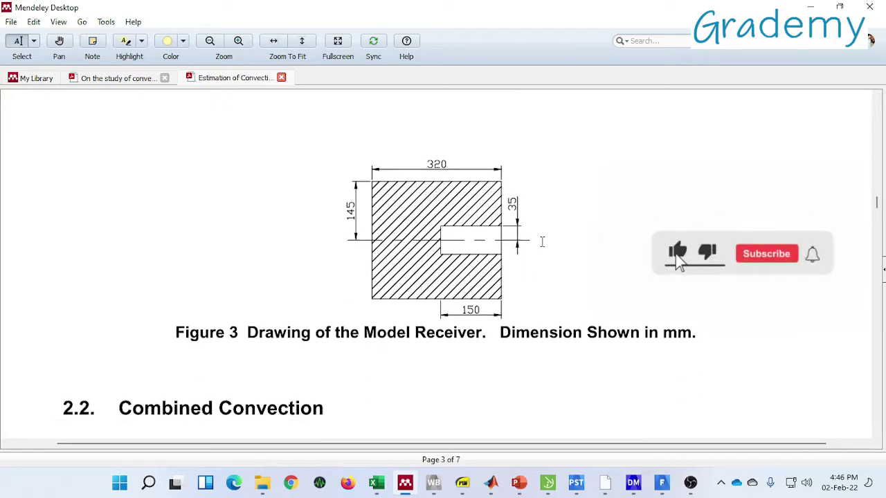
ctrl+scroll(543, 242, up, 2)
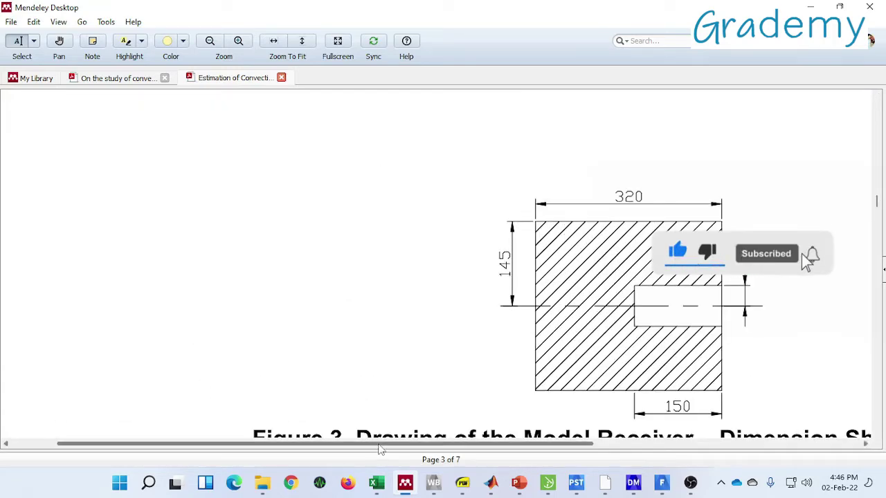
drag(377, 444, 492, 444)
scroll(531, 312, down, 1)
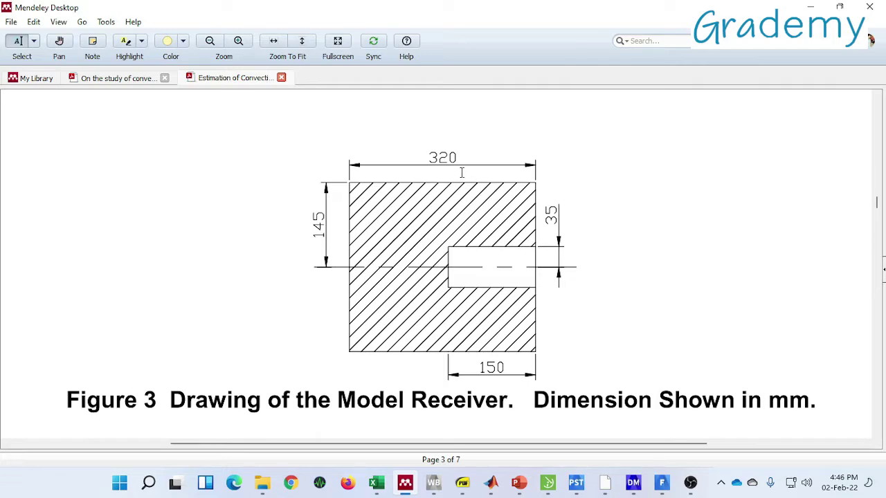
- Return to the Fluent receiver mesh and rotate the cylinder until it lies horizontally
click(662, 484)
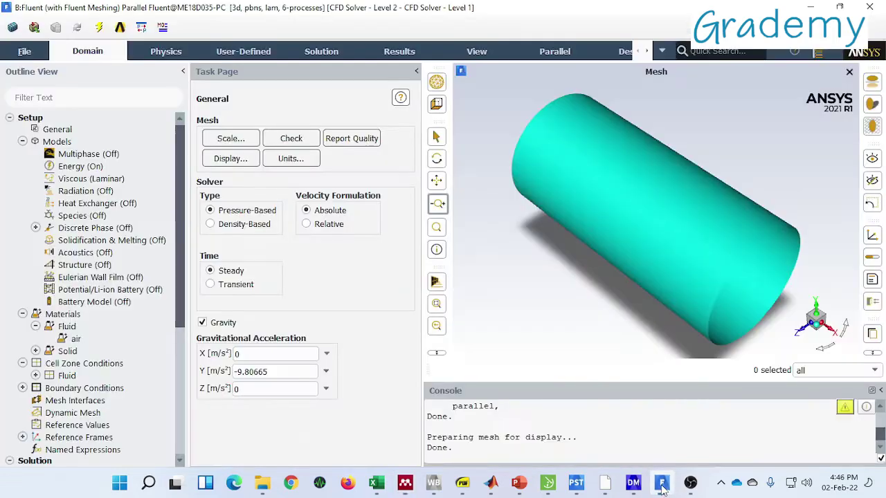
scroll(669, 175, up, 2)
scroll(668, 174, down, 3)
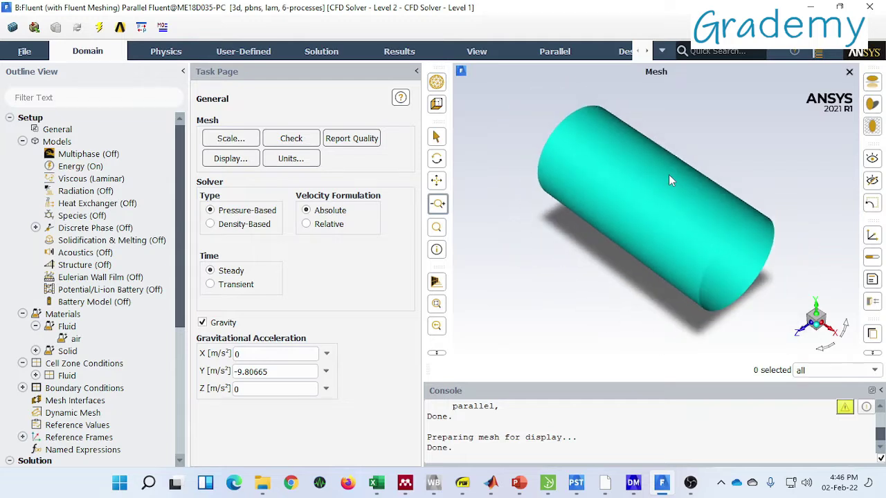
scroll(665, 192, down, 3)
scroll(665, 193, up, 2)
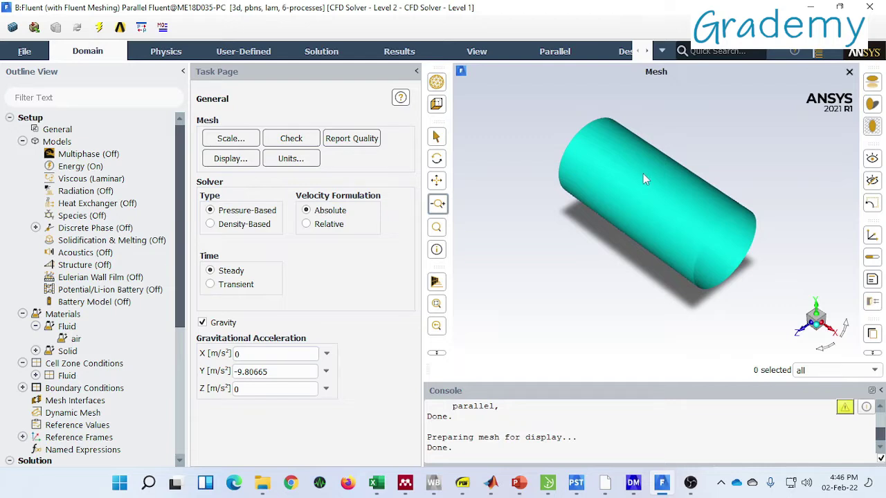
drag(637, 283, 678, 303)
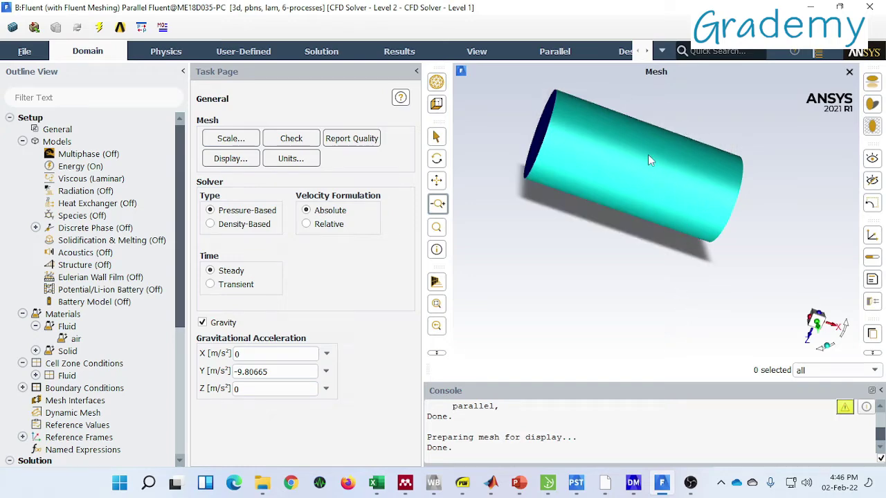
drag(648, 160, 723, 207)
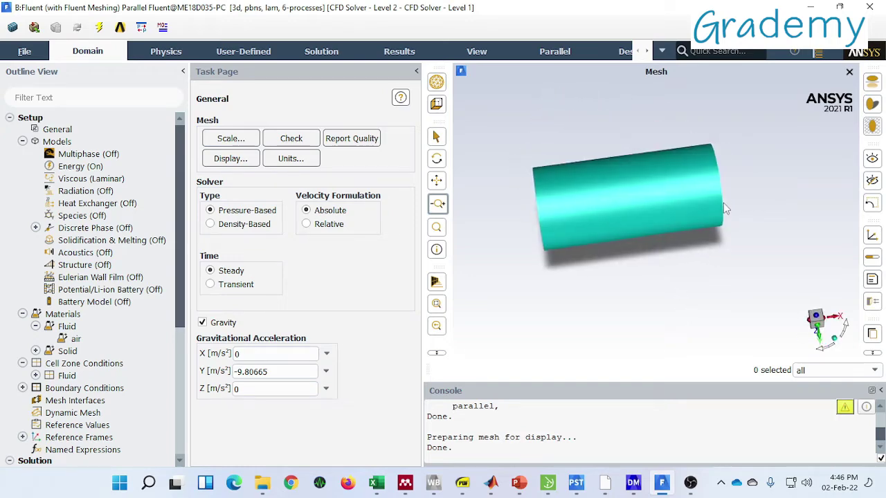
- Display the faces of all four surfaces from the Mesh Display settings
click(231, 158)
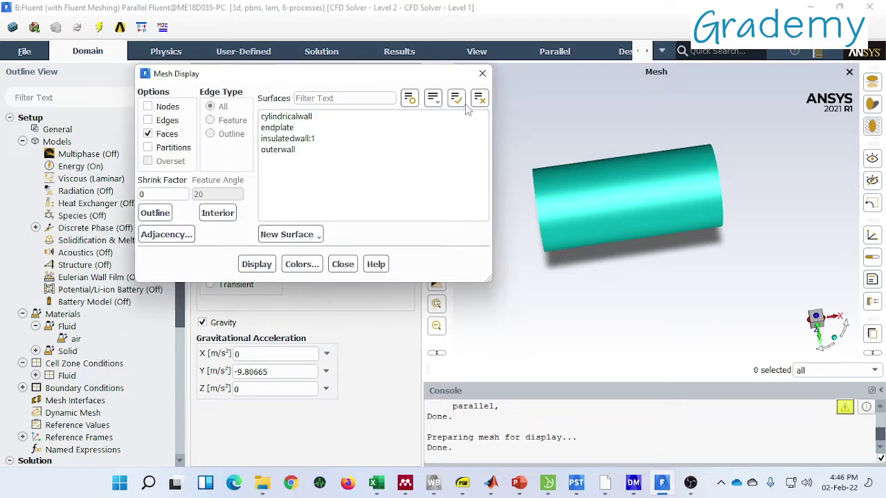
click(455, 97)
drag(405, 79, 367, 74)
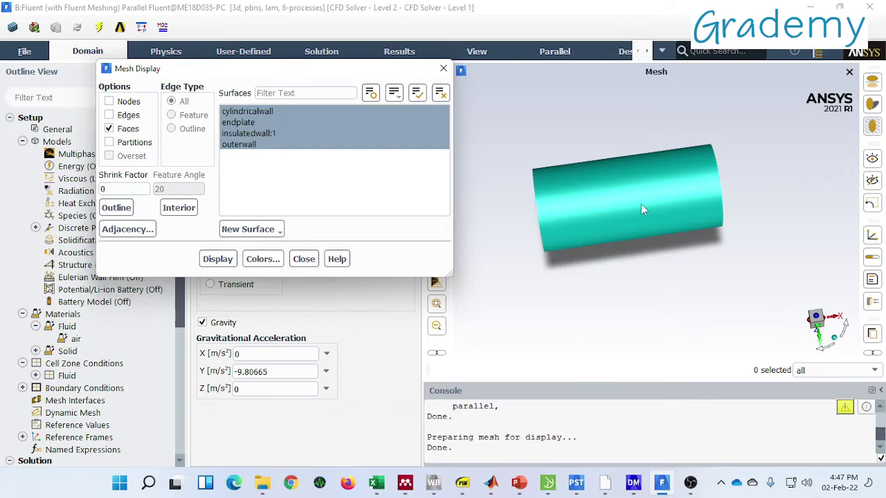
drag(326, 72, 300, 64)
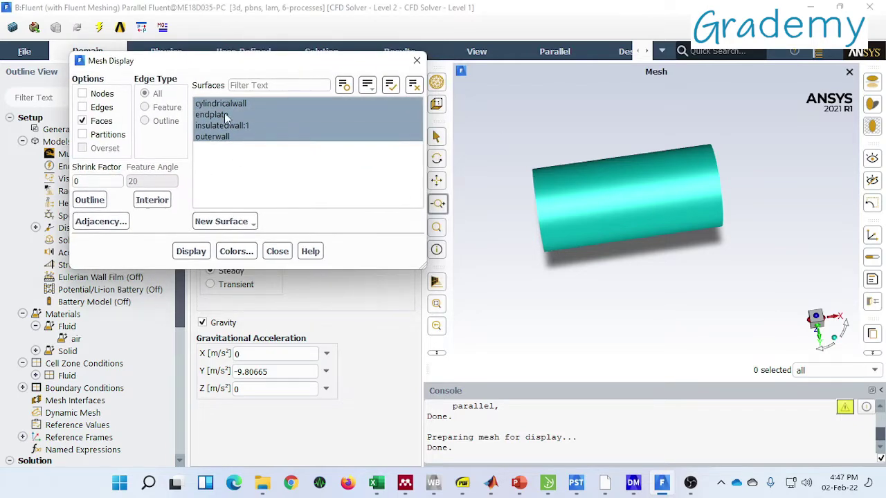
click(185, 252)
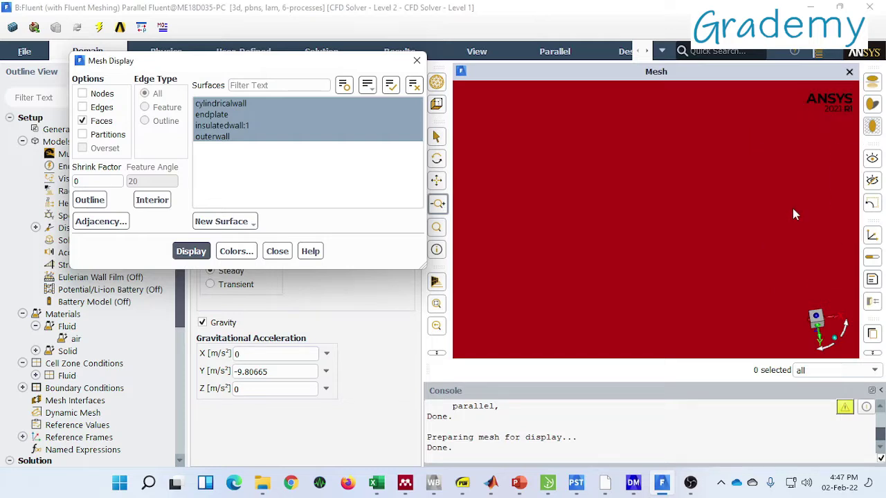
- Fit the whole cubic enclosure box around the receiver into the view
click(436, 304)
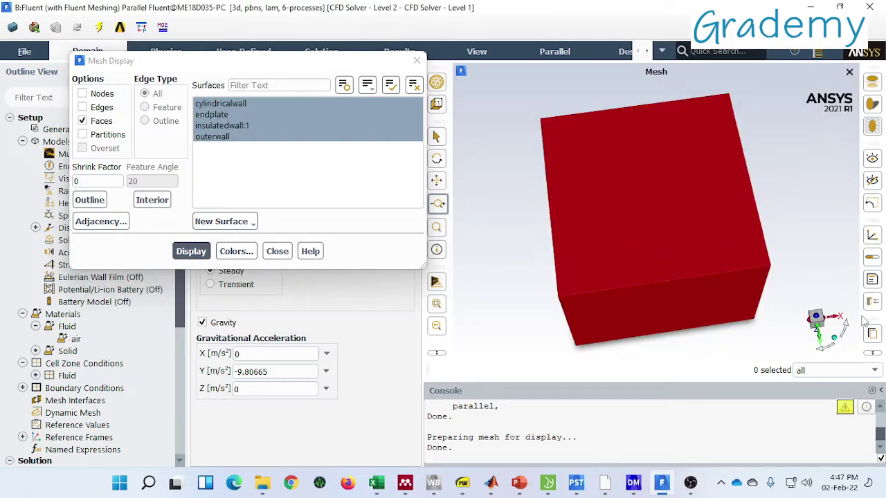
scroll(750, 245, down, 2)
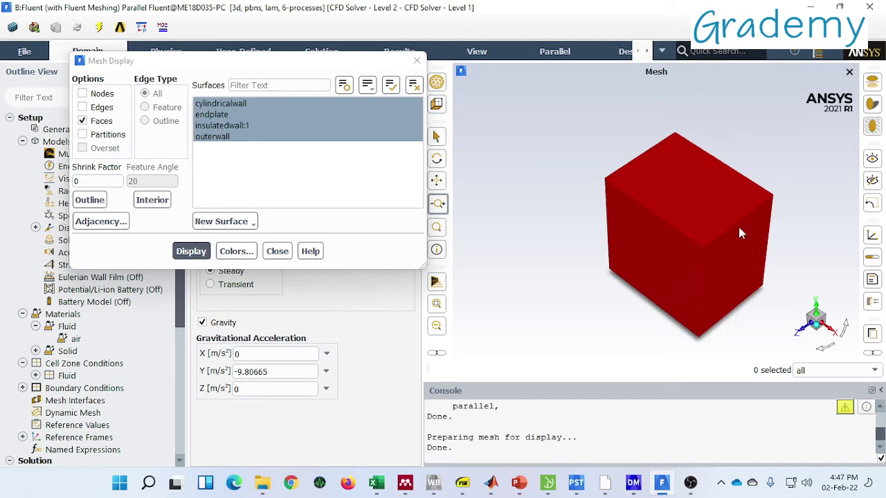
scroll(738, 224, up, 1)
scroll(731, 260, down, 1)
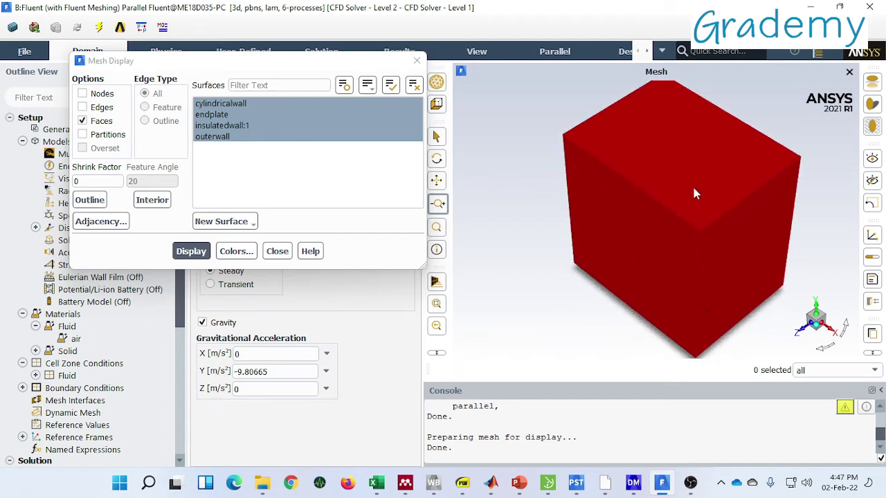
scroll(692, 184, up, 2)
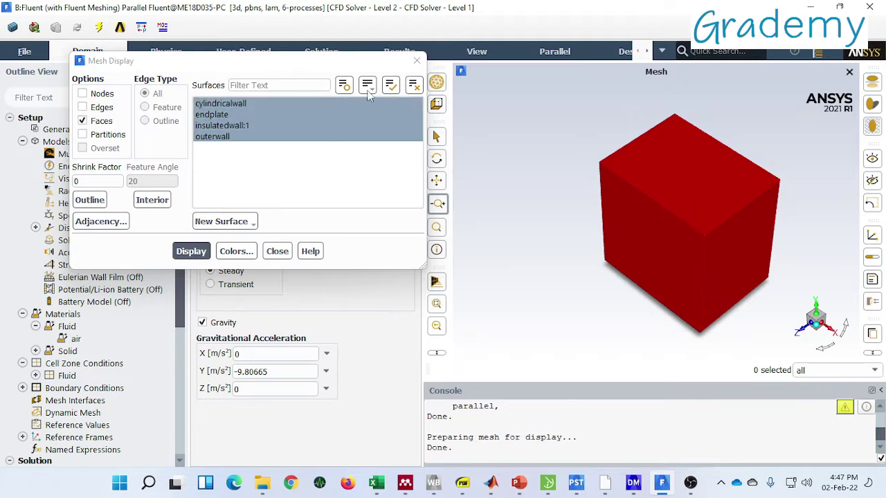
- Redraw cylindricalwall, endplate, insulatedwall:1 and outerwall as mesh edges only, with faces off
click(83, 108)
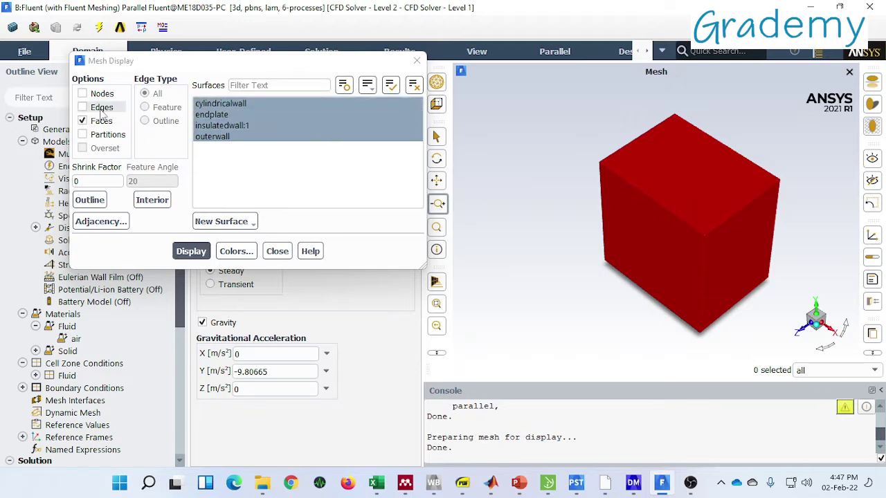
click(191, 252)
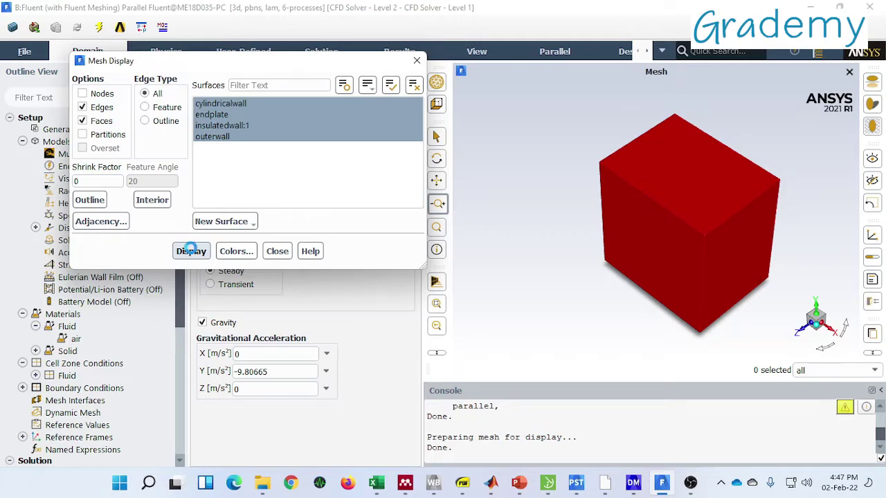
click(82, 121)
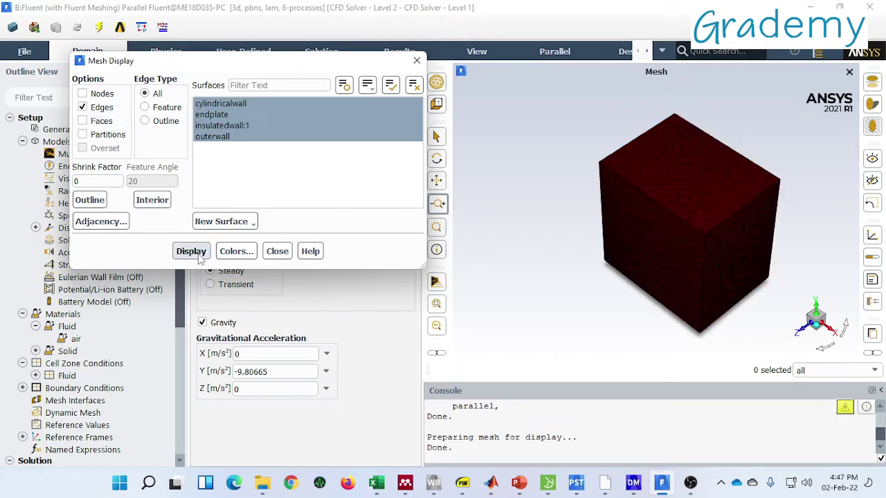
click(192, 251)
scroll(665, 232, up, 5)
scroll(732, 214, up, 8)
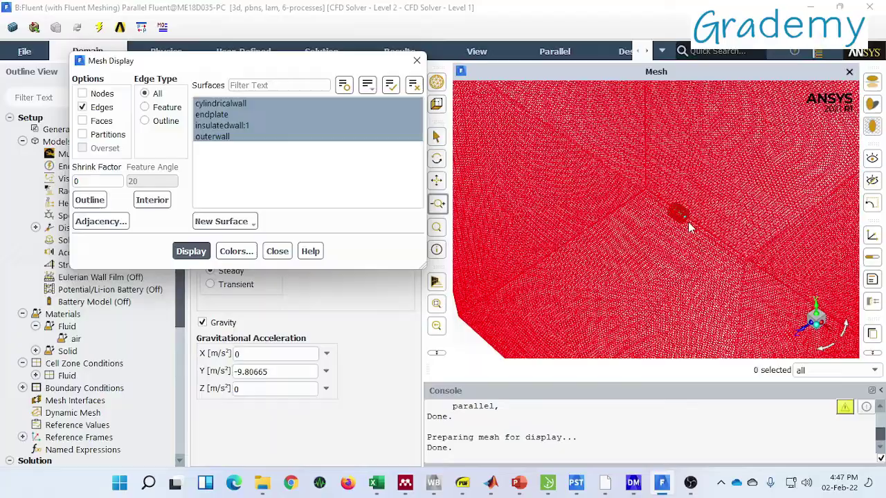
scroll(715, 239, down, 5)
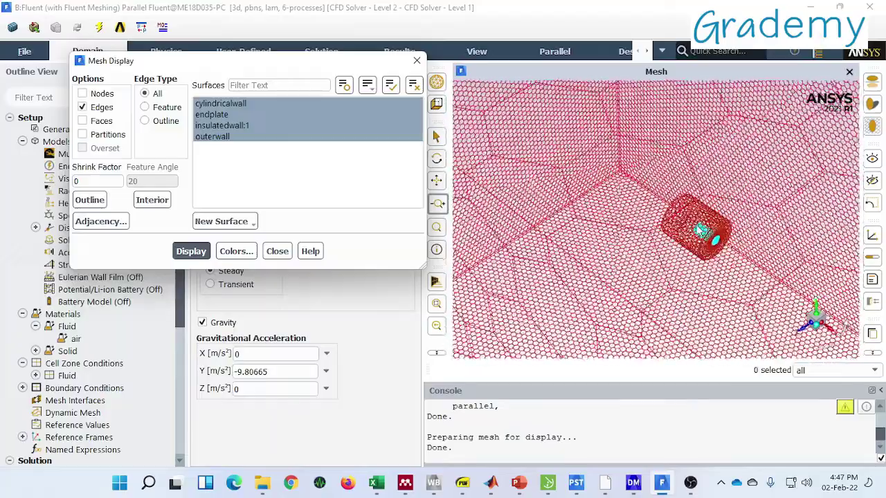
scroll(714, 239, up, 10)
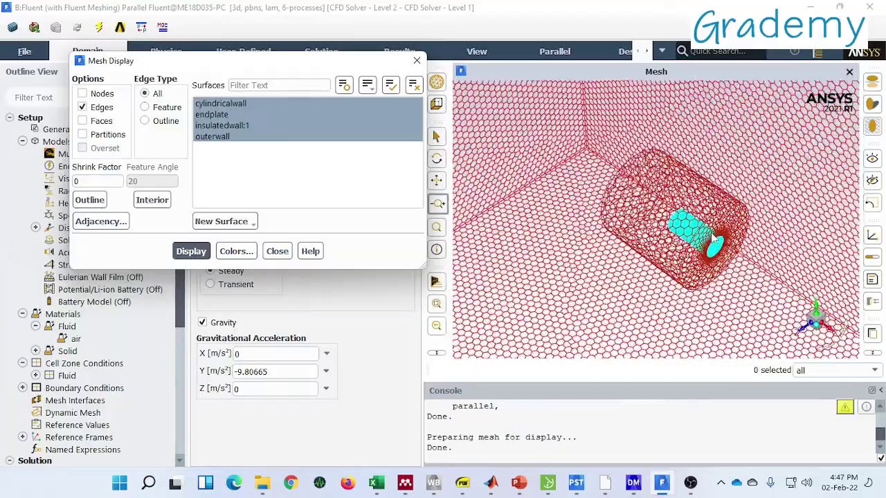
scroll(714, 239, up, 3)
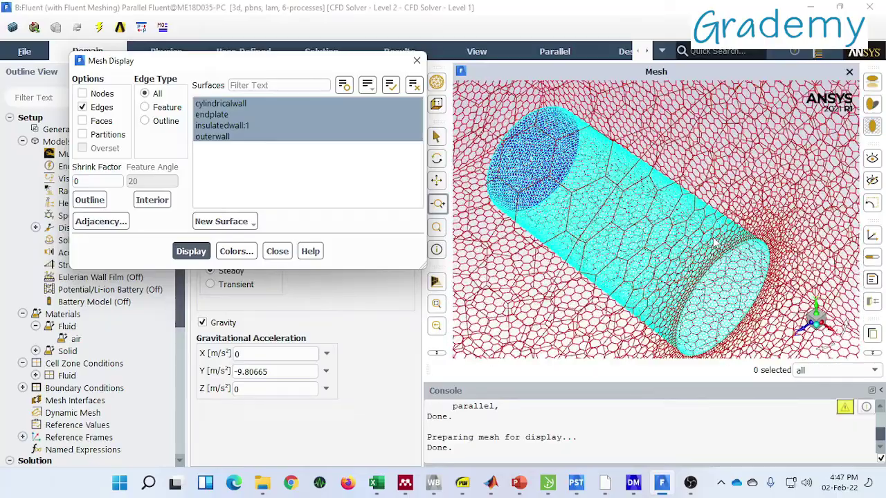
scroll(547, 197, up, 4)
scroll(578, 201, down, 4)
- Zoom in to inspect the surface mesh, then close the Mesh Display dialog
scroll(578, 201, up, 2)
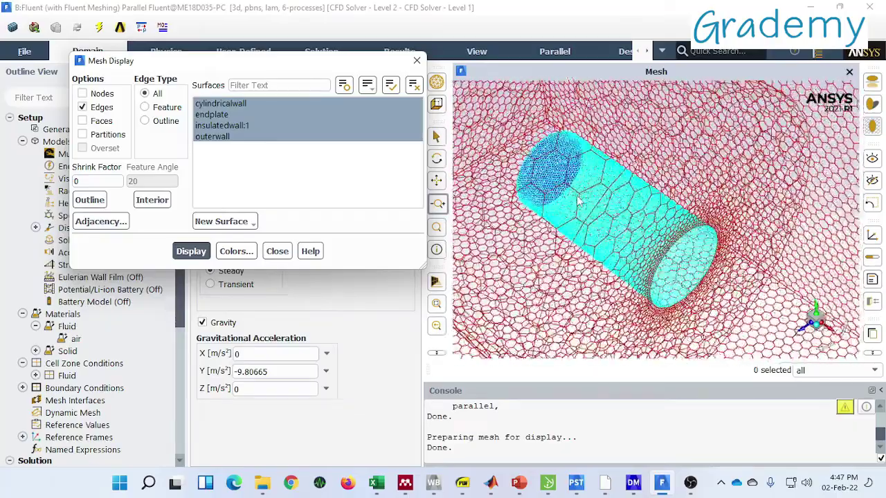
scroll(602, 193, up, 6)
scroll(613, 195, down, 6)
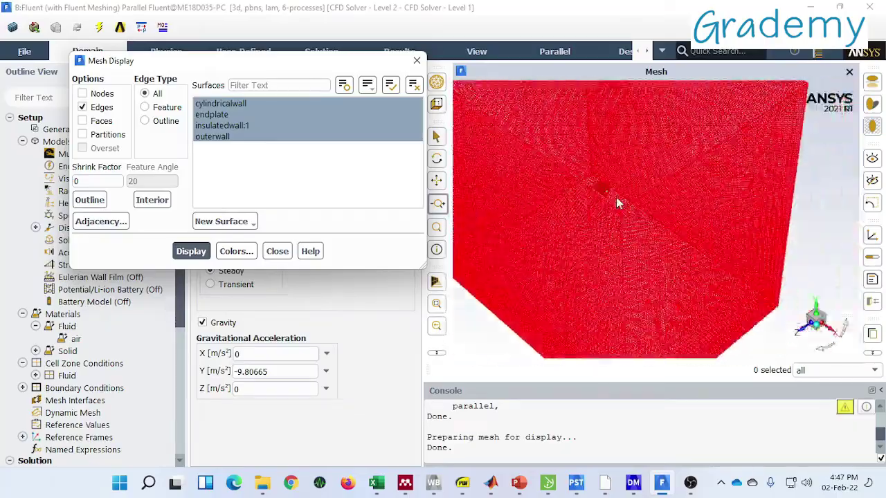
scroll(618, 202, up, 1)
scroll(618, 208, up, 5)
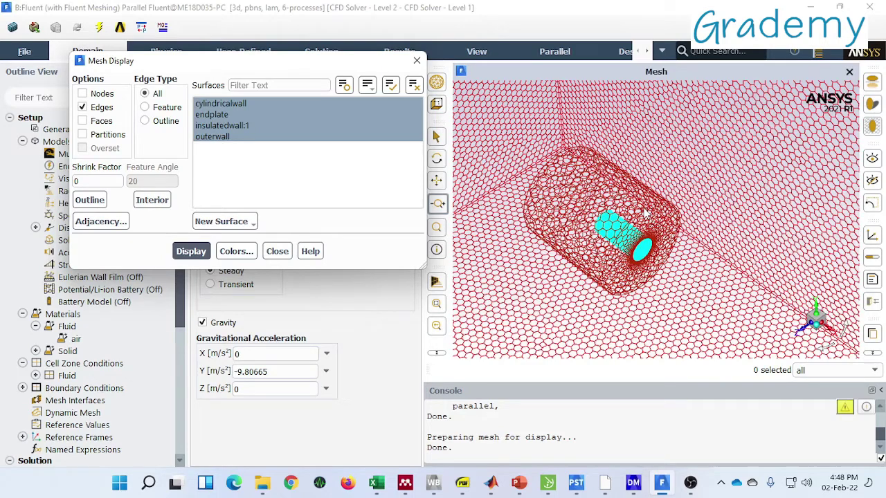
scroll(646, 212, up, 5)
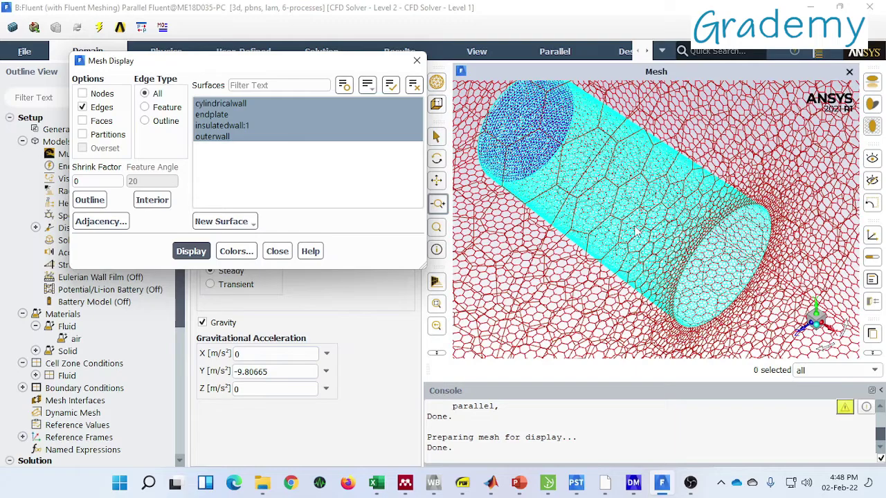
scroll(636, 232, down, 3)
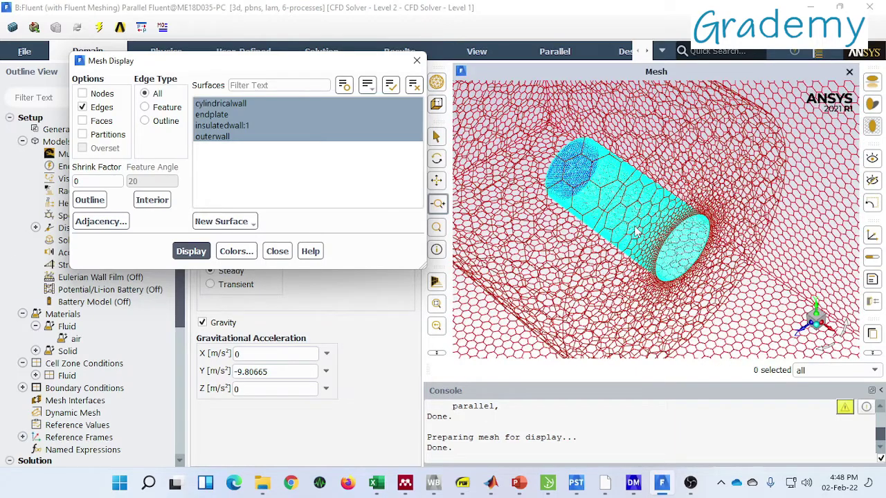
scroll(636, 232, down, 2)
scroll(636, 232, up, 4)
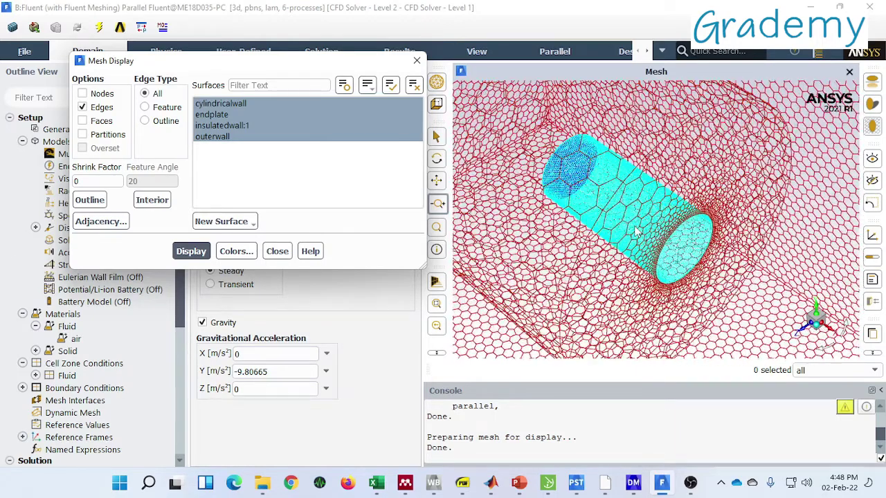
scroll(635, 232, down, 3)
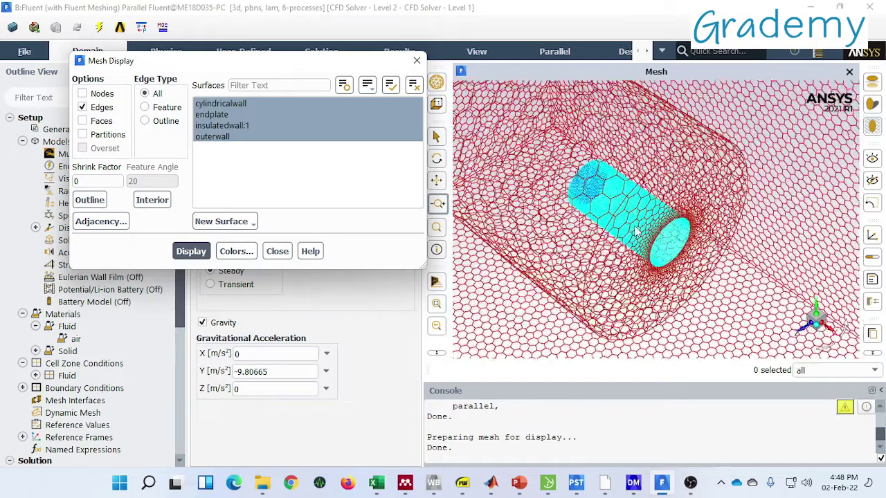
scroll(623, 227, up, 2)
scroll(623, 227, up, 3)
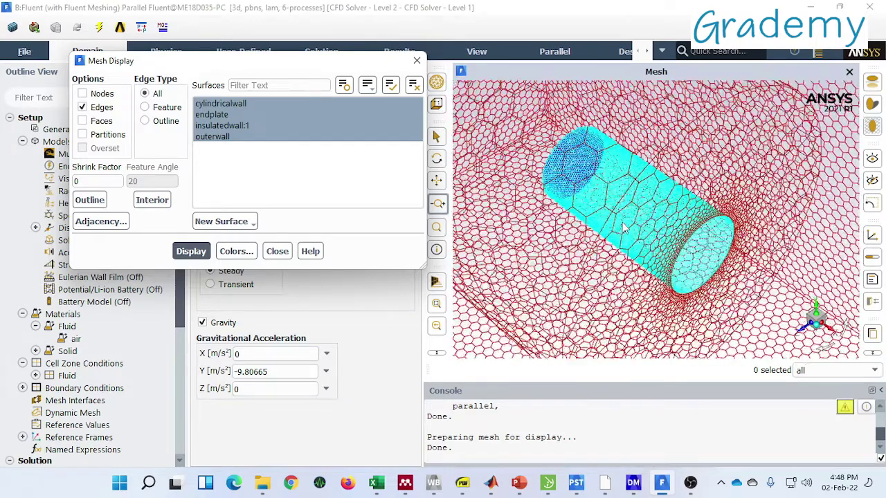
click(416, 60)
scroll(643, 210, down, 5)
scroll(643, 209, up, 3)
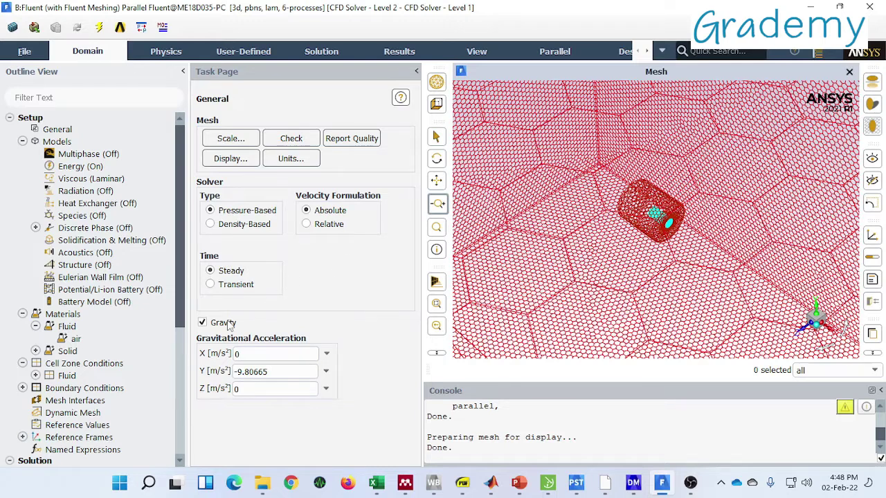
- Open the Models overview and look over the active physics models
double_click(61, 141)
double_click(61, 141)
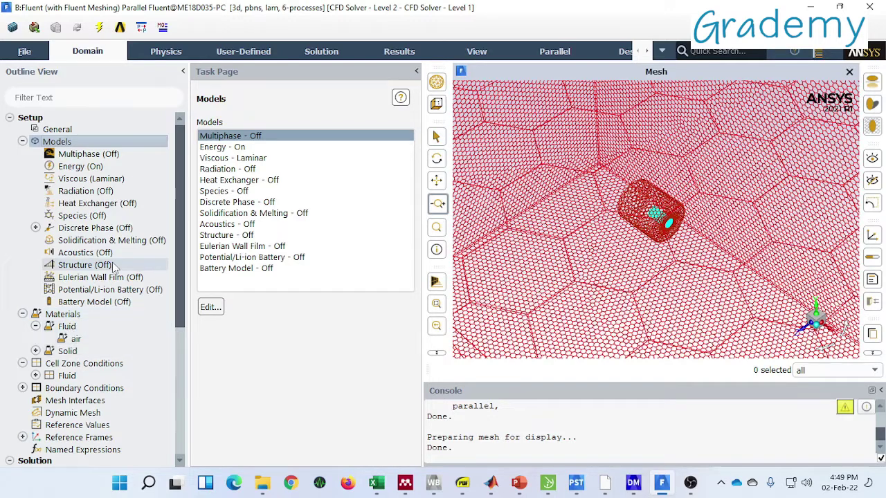
scroll(114, 267, down, 2)
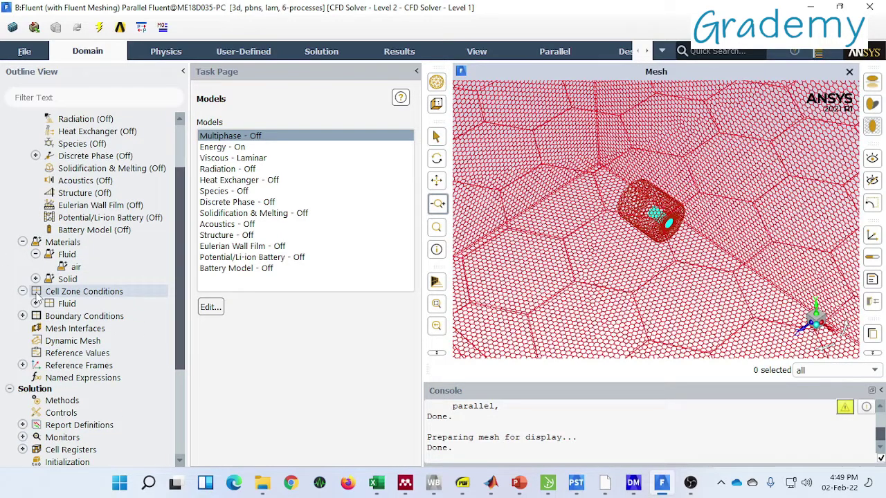
scroll(37, 296, down, 3)
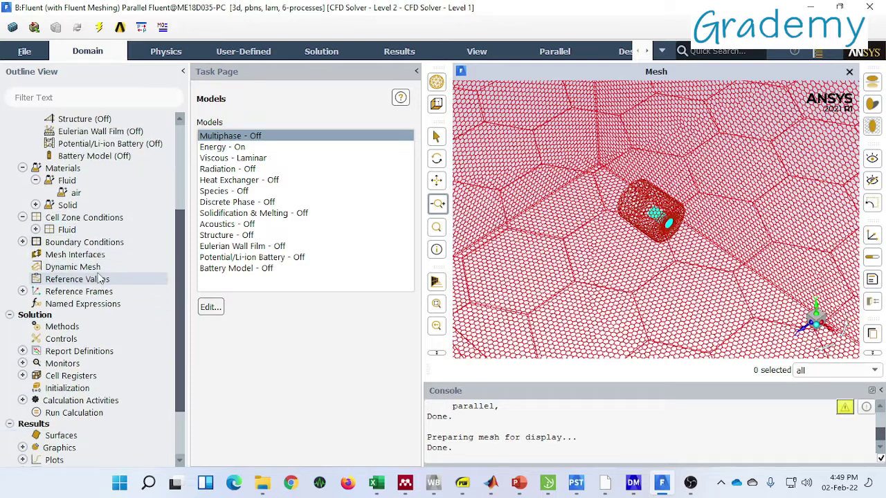
scroll(104, 249, down, 1)
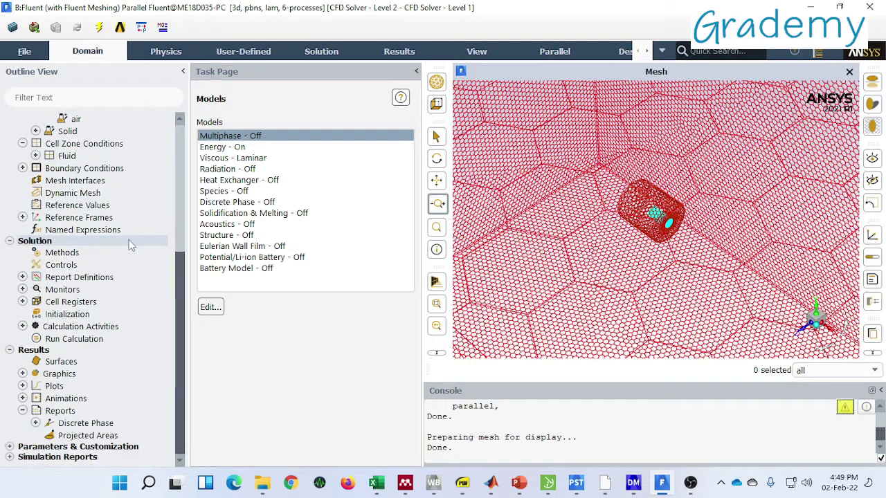
- Review SIMPLE second-order methods, hybrid initialization, and Run Calculation's 5000 iterations
click(64, 254)
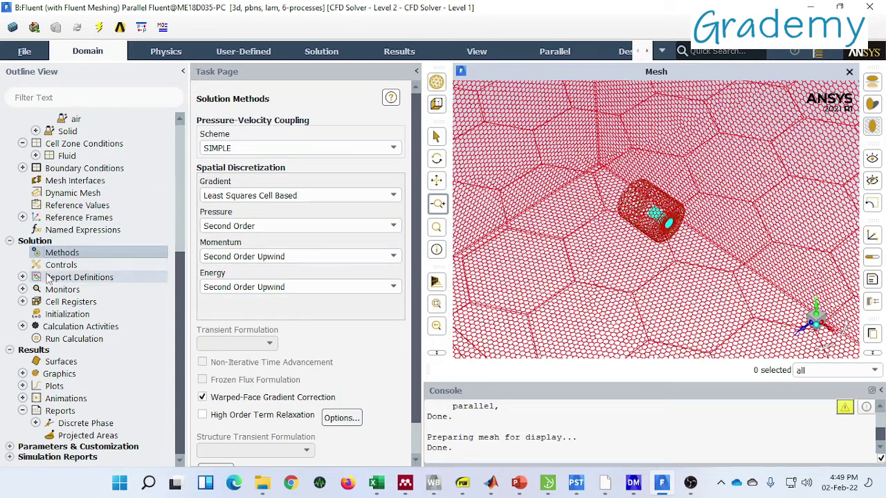
click(22, 301)
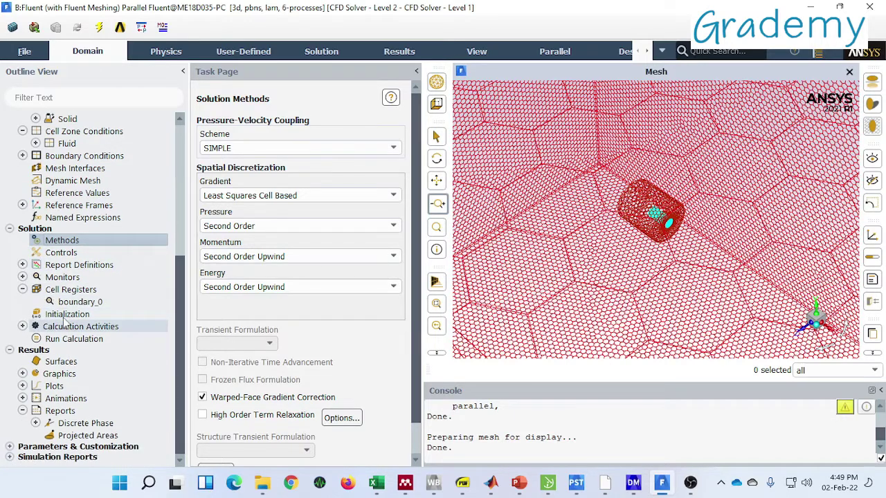
click(66, 315)
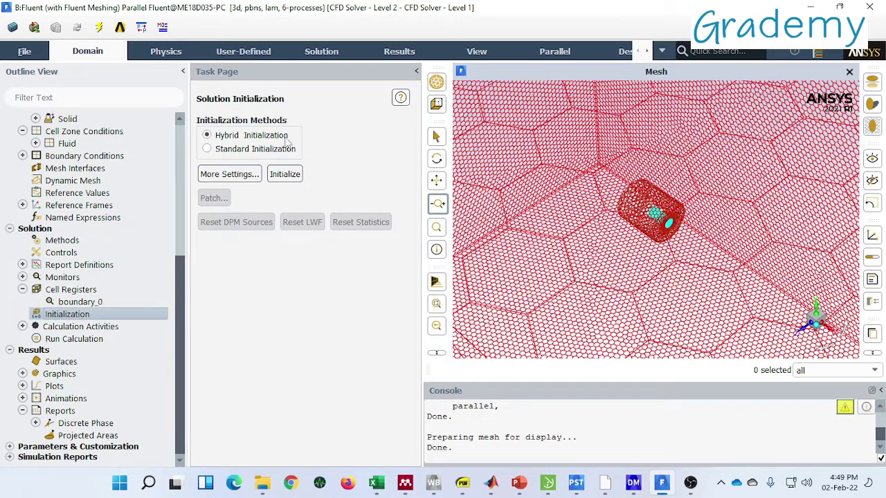
click(83, 339)
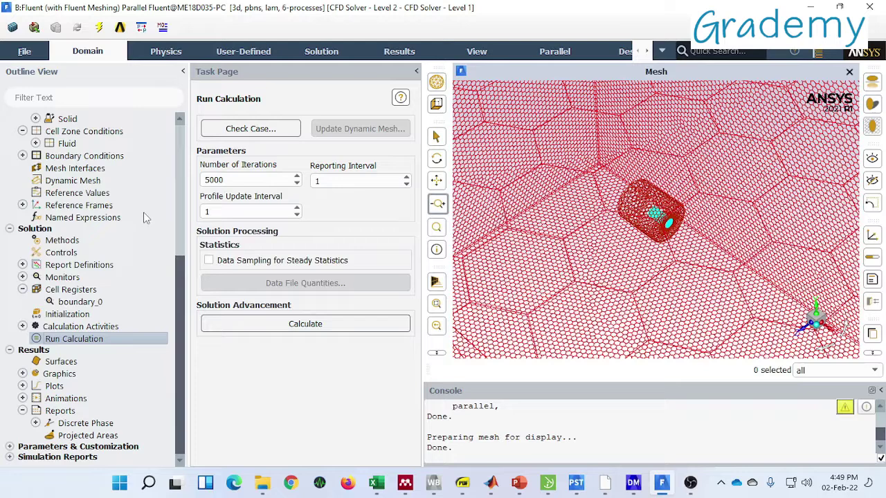
- Confirm the Energy Equation is enabled and close the Energy settings unchanged
scroll(115, 207, up, 6)
scroll(118, 208, up, 1)
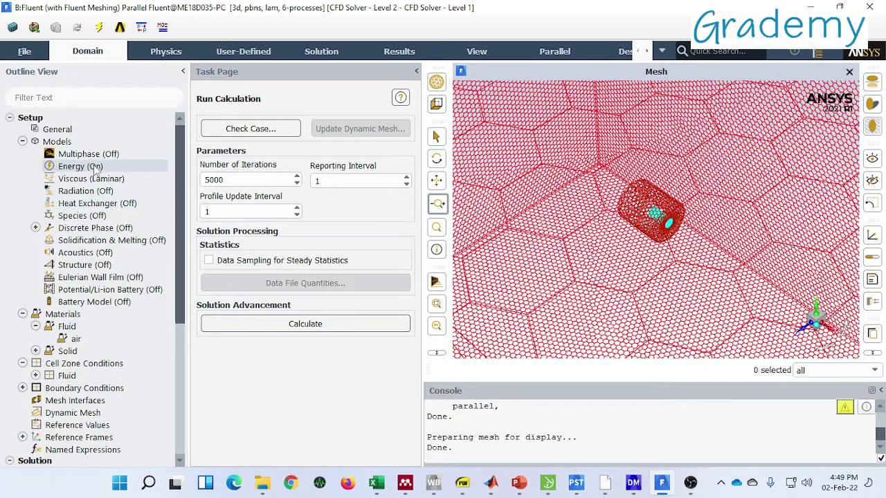
double_click(94, 168)
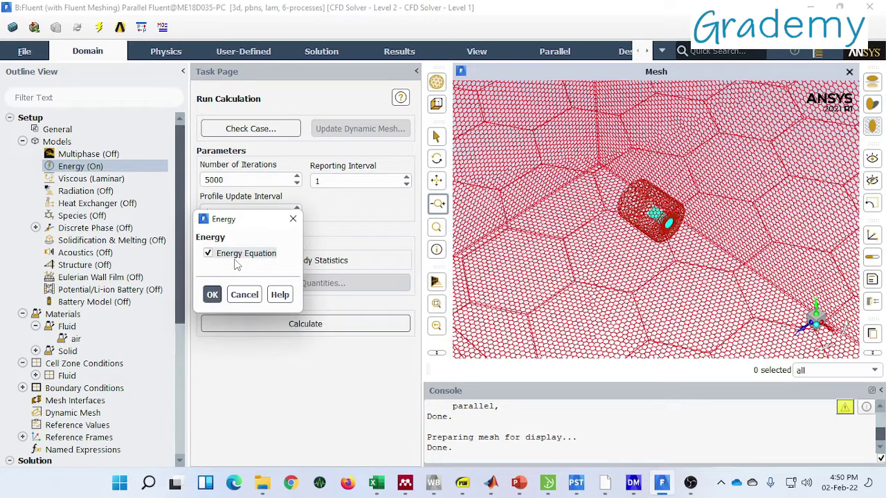
click(292, 219)
- Open the Viscous Model settings showing Laminar flow and move the dialog aside
click(97, 180)
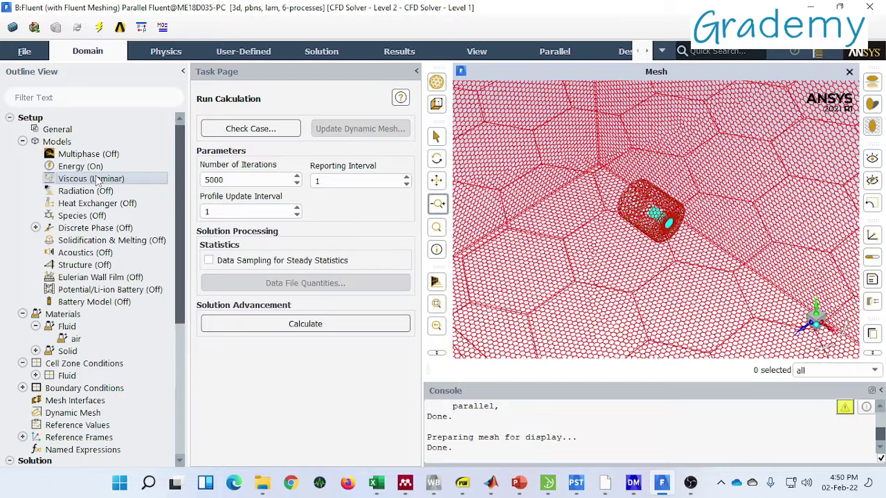
double_click(97, 179)
drag(504, 78, 426, 97)
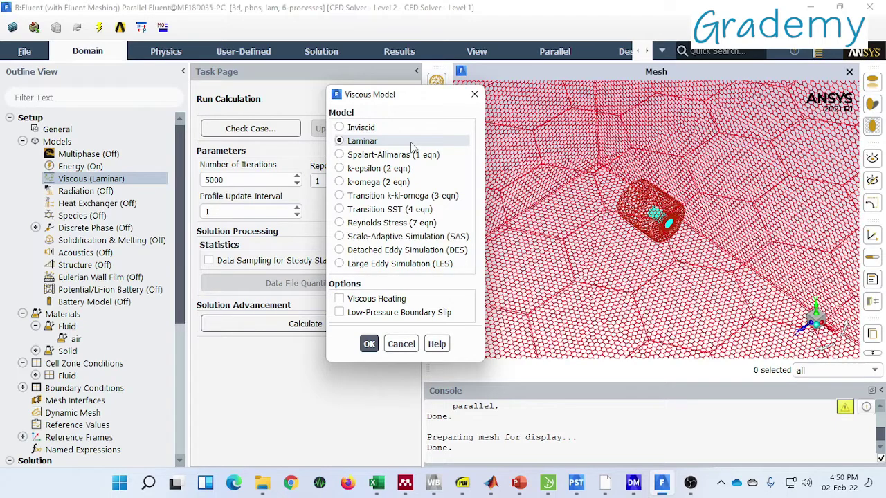
click(405, 482)
scroll(460, 220, down, 10)
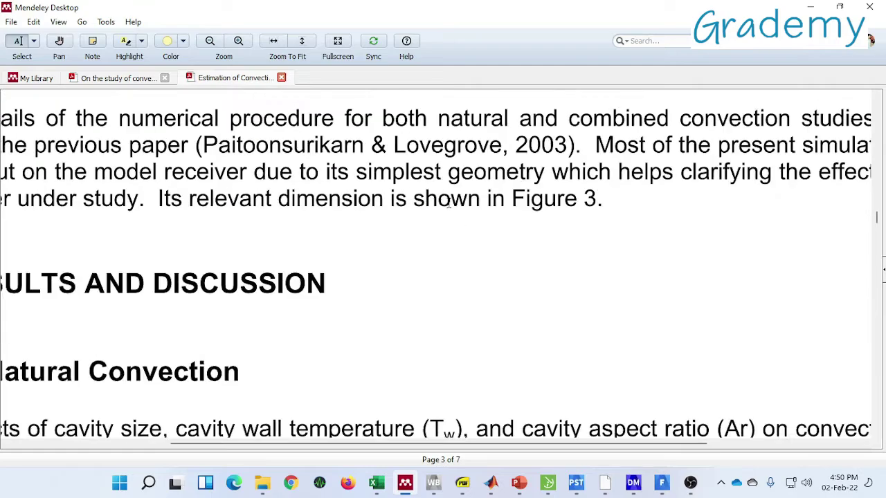
ctrl+scroll(447, 201, down, 3)
scroll(358, 208, down, 10)
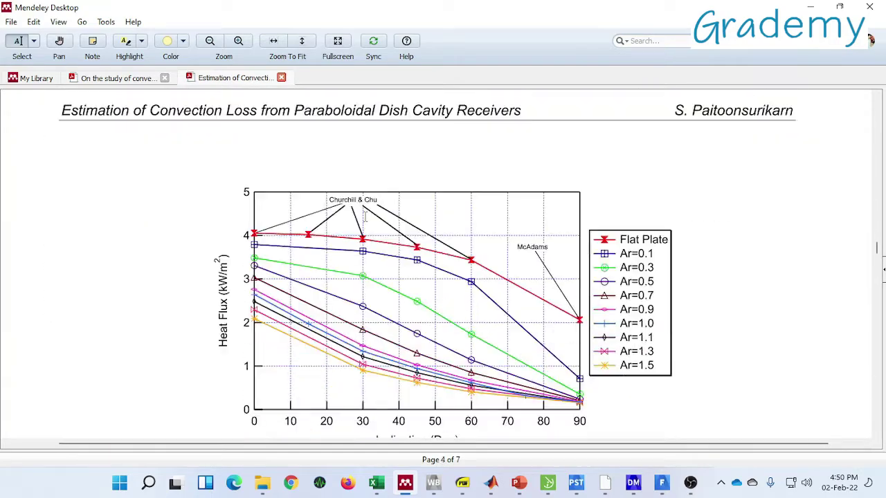
scroll(346, 218, down, 10)
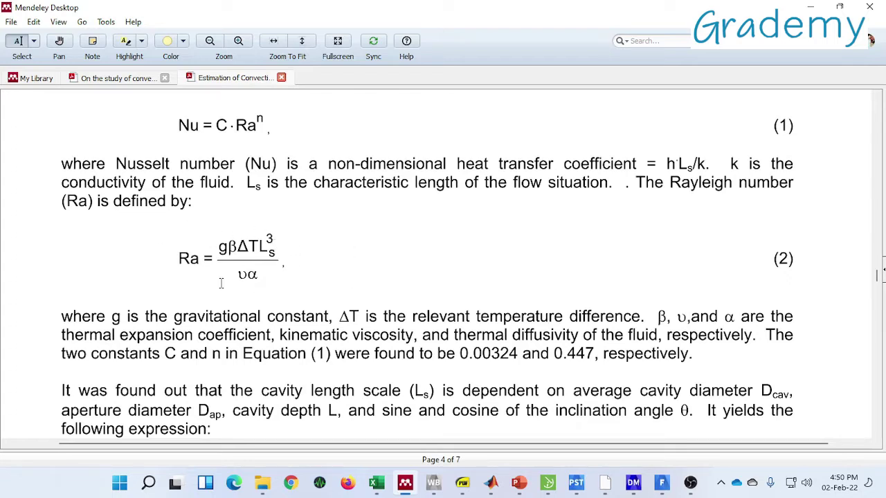
key(alt+Tab)
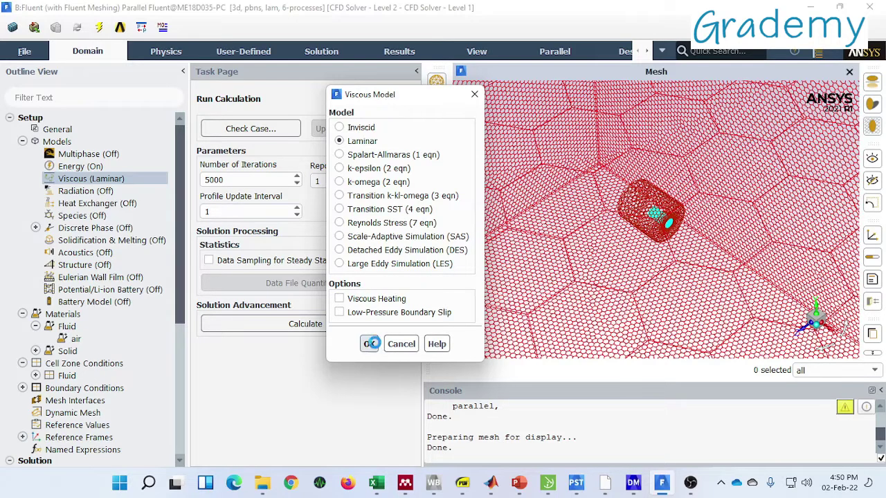
- Accept the Laminar viscous model and expand Materials to show air under fluids
click(369, 344)
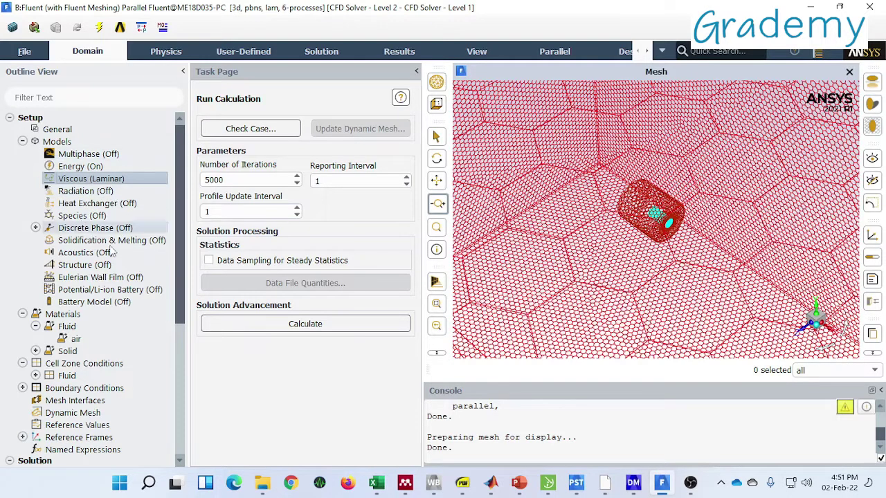
scroll(46, 299, down, 2)
double_click(52, 244)
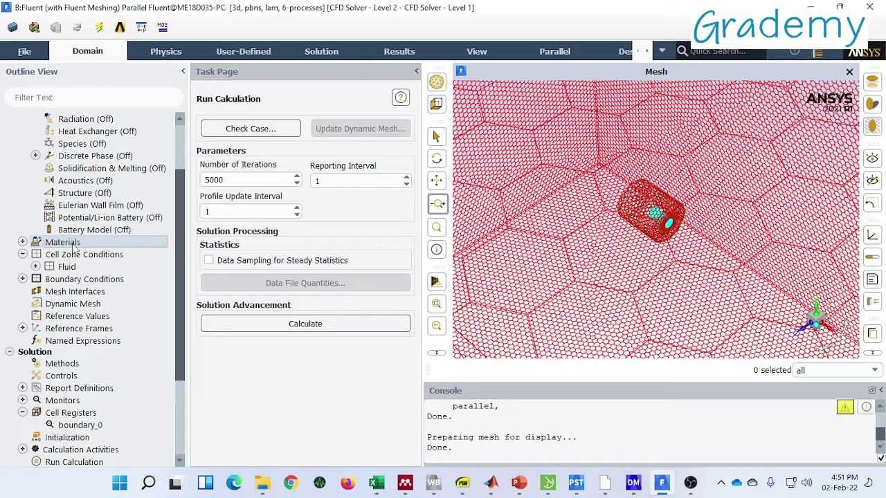
click(22, 243)
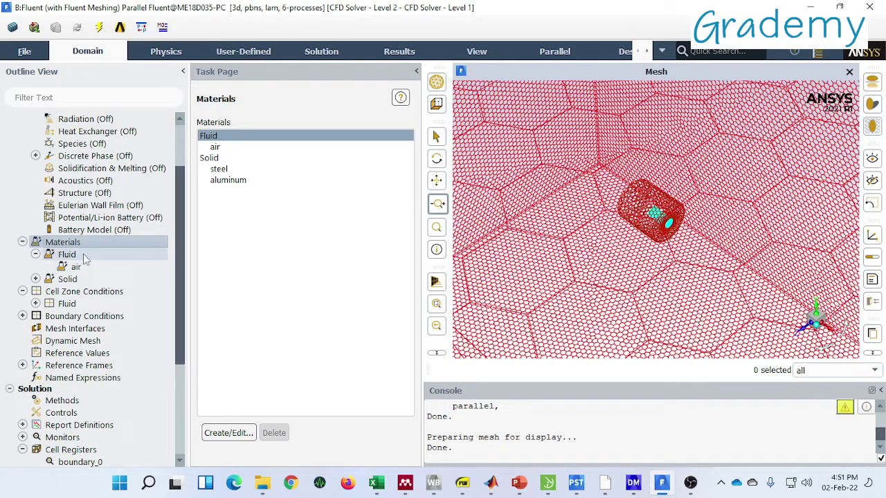
click(35, 254)
click(35, 254)
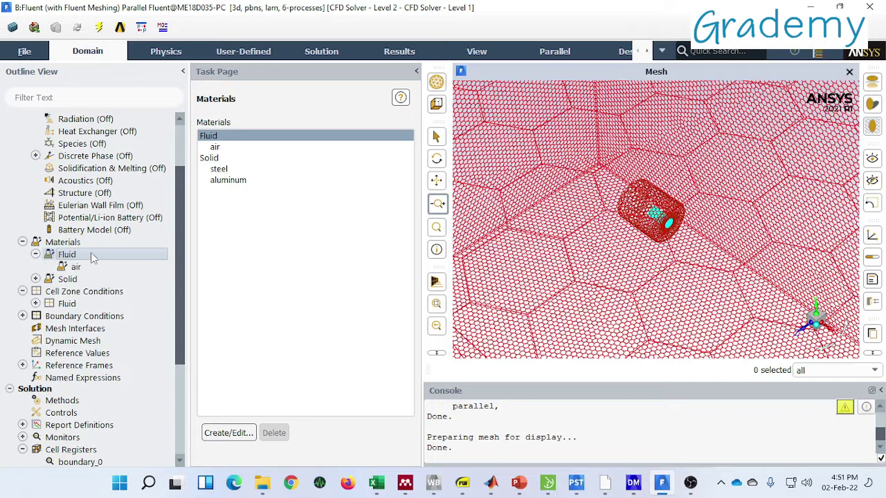
- Expand the solid materials to show aluminum and steel, and zoom onto the cylinder
click(35, 279)
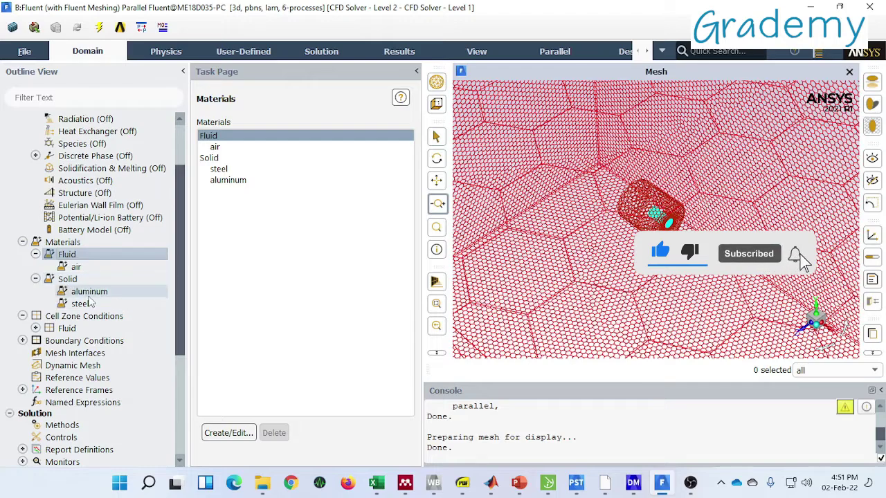
scroll(635, 243, down, 6)
scroll(634, 242, up, 5)
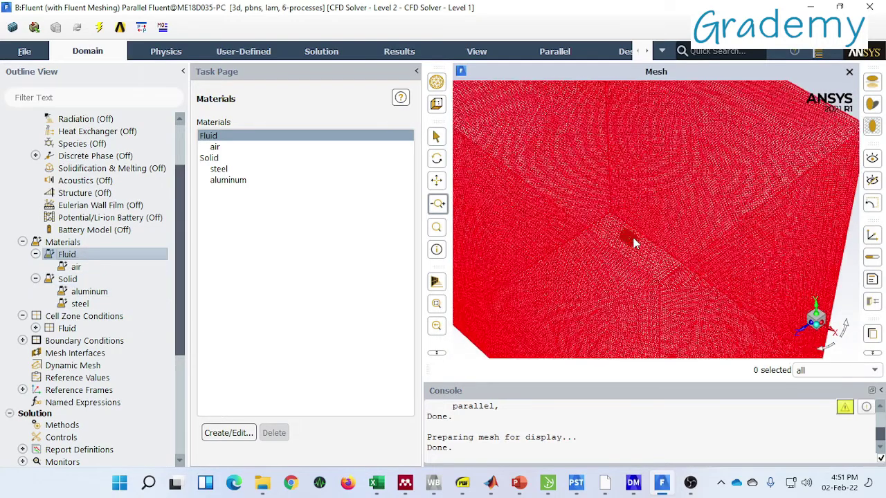
click(35, 328)
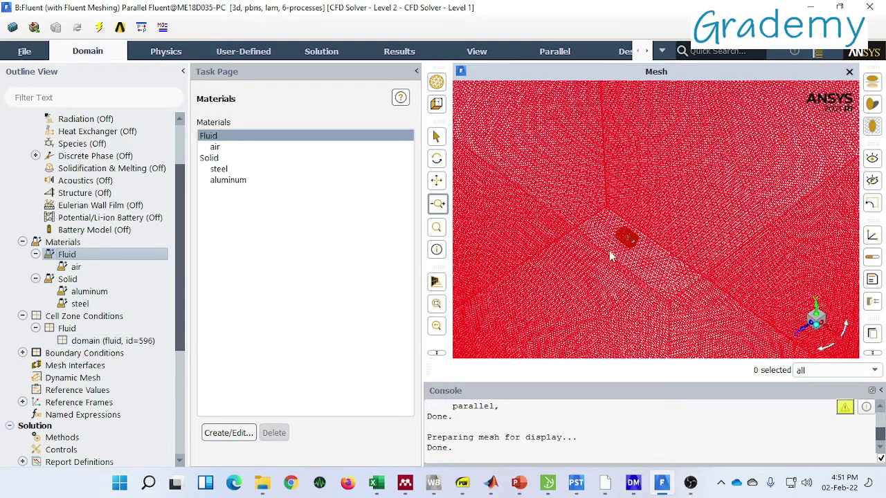
scroll(630, 241, up, 4)
scroll(634, 242, up, 3)
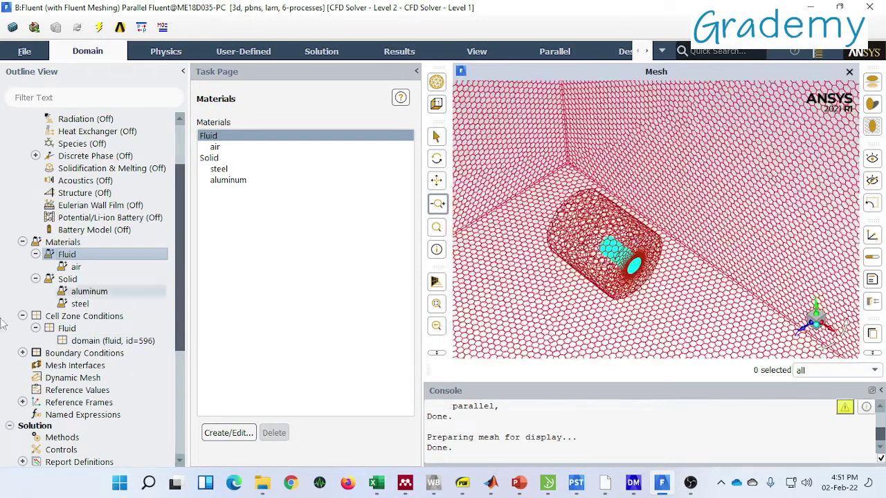
scroll(107, 346, down, 2)
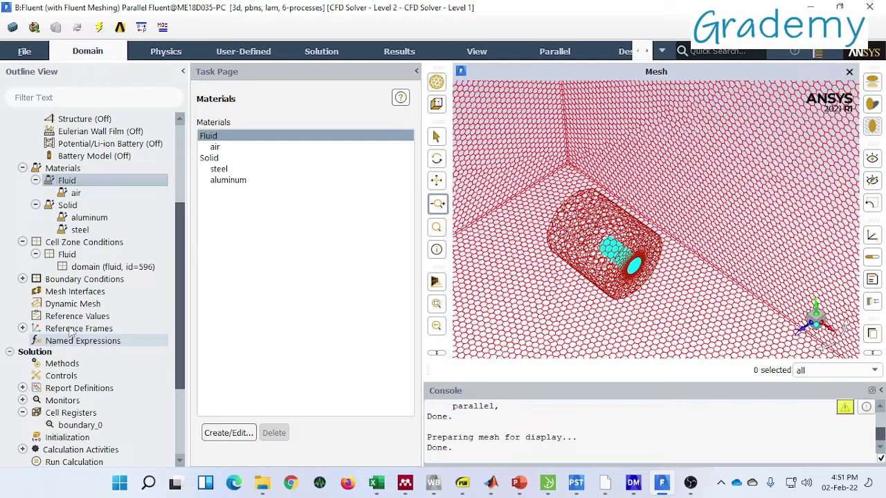
- Expand Boundary Conditions, locate insulatedwall:1, and check the cylindricalwall Wall settings
click(23, 279)
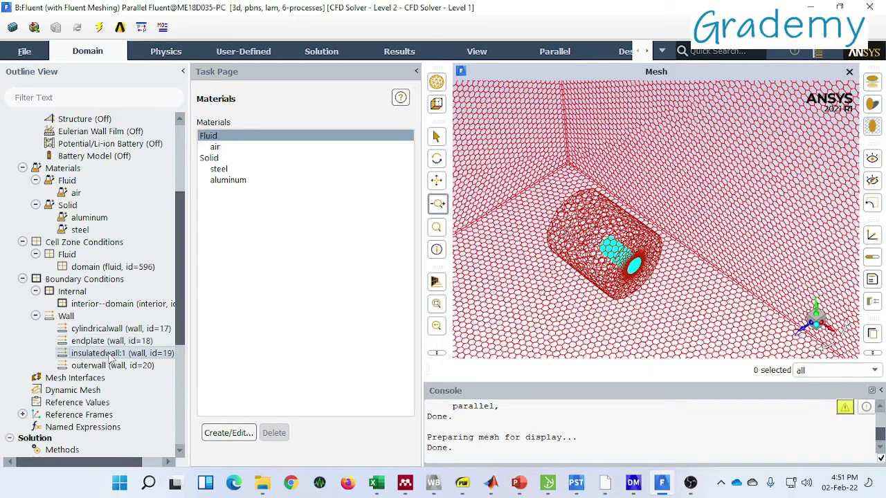
click(111, 356)
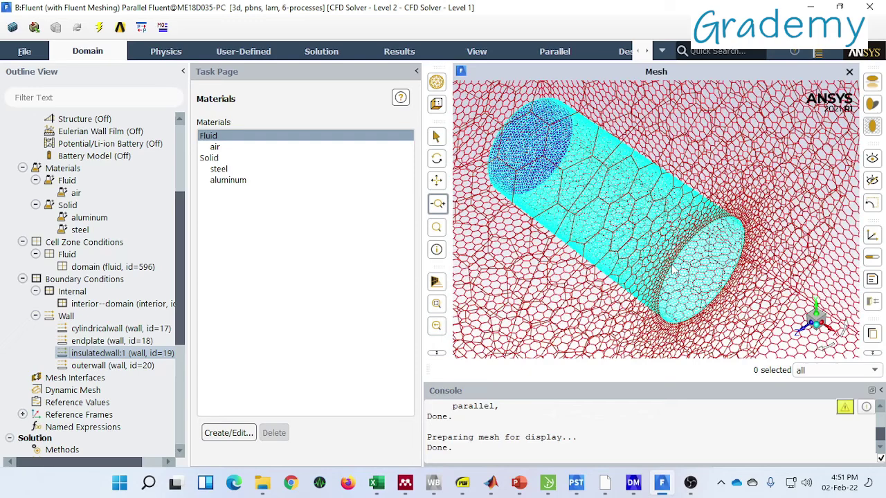
double_click(111, 329)
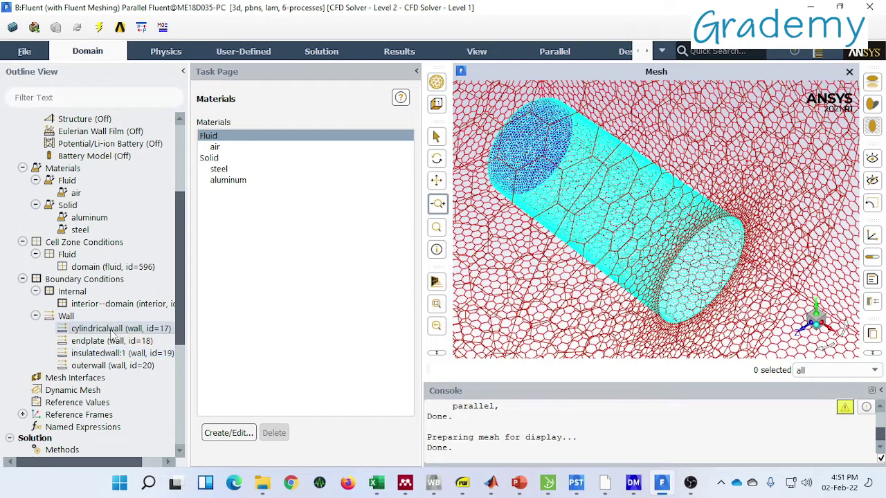
click(689, 76)
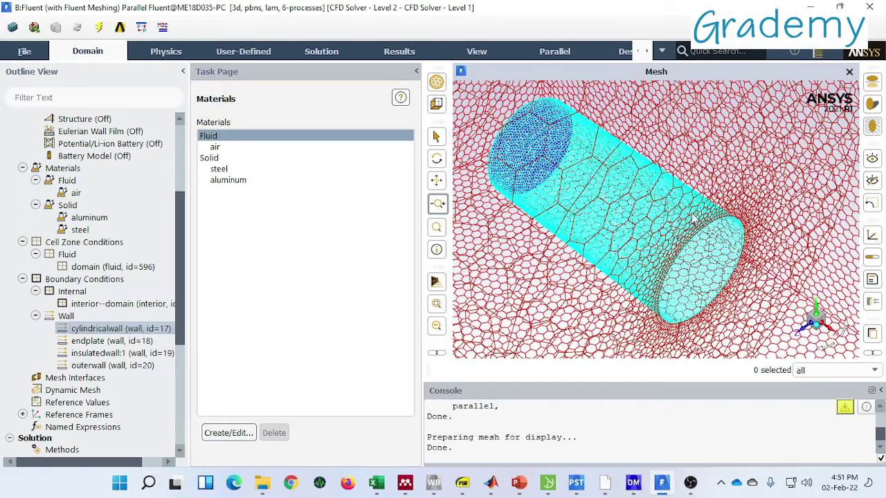
scroll(658, 208, down, 5)
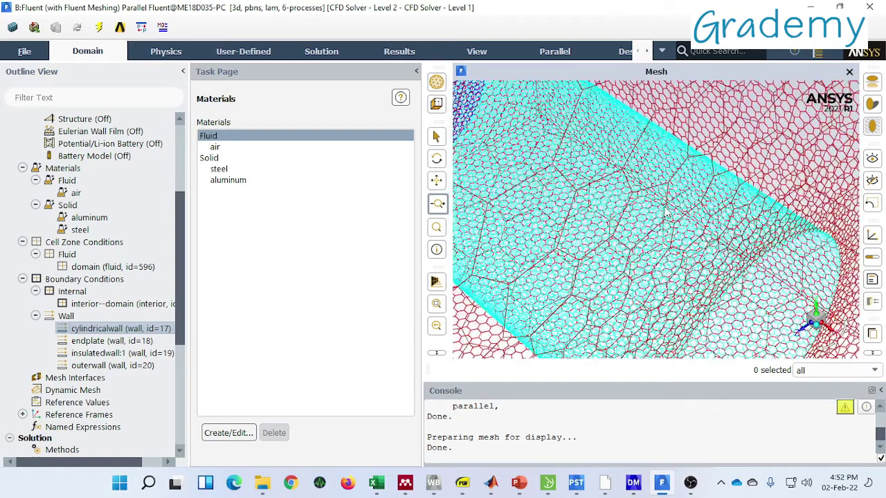
scroll(664, 209, down, 10)
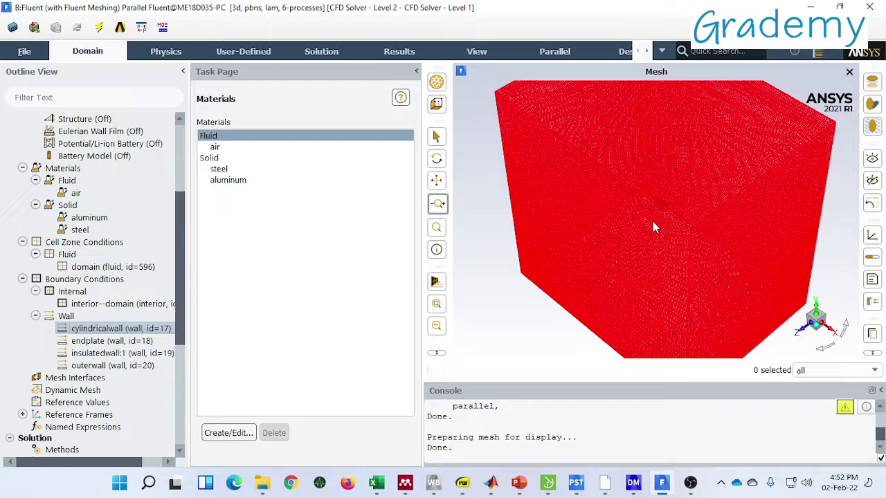
scroll(653, 227, up, 10)
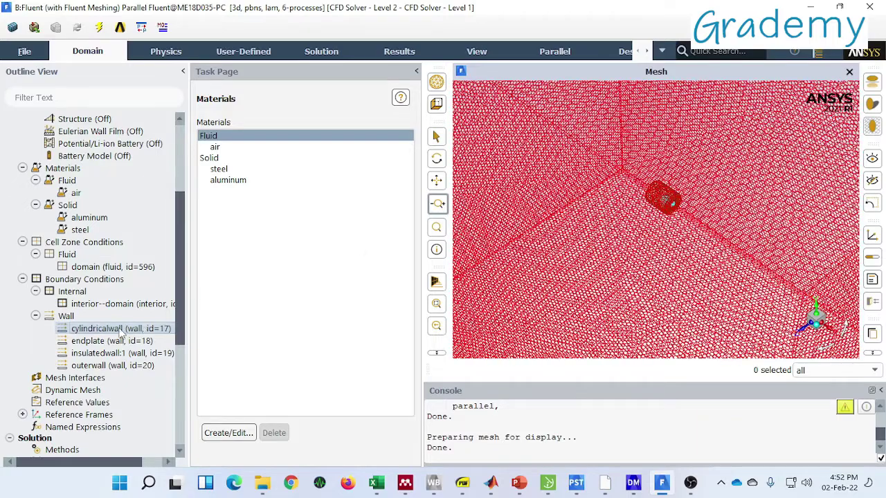
- Give cylindricalwall a fixed 445 °C thermal condition with steel as the wall material
double_click(119, 329)
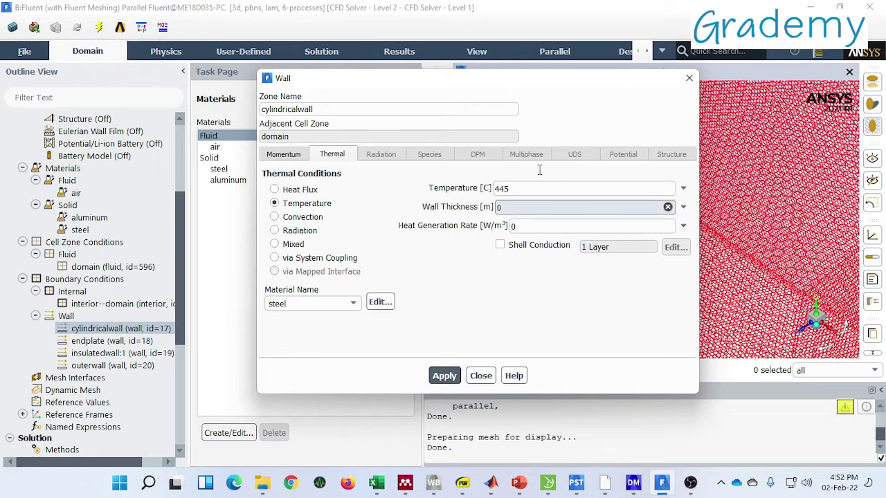
click(444, 375)
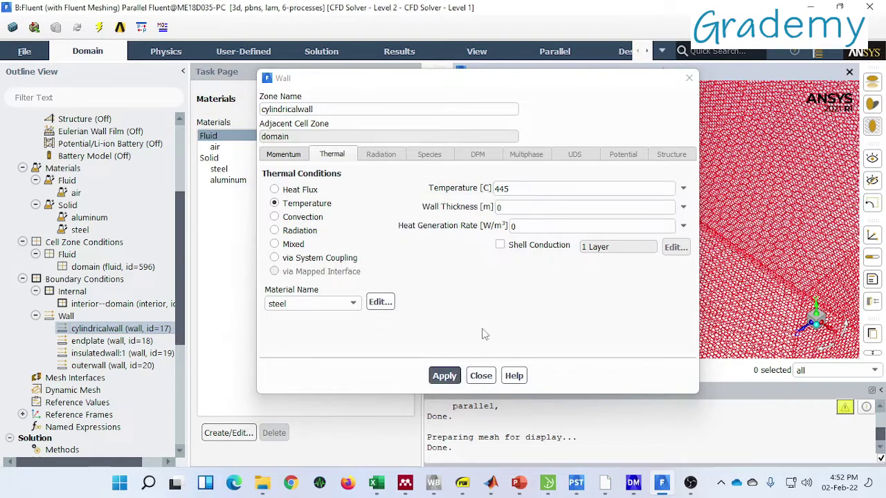
click(481, 376)
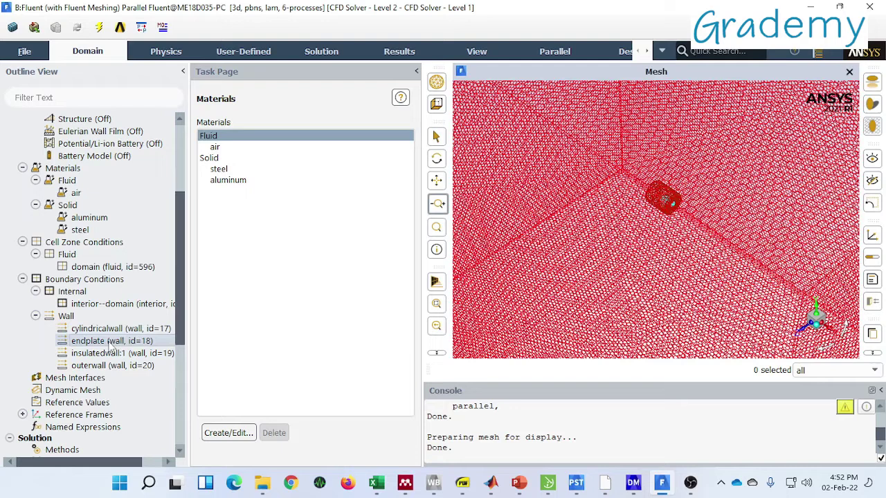
- Set the endplate wall's thermal condition to a fixed 420 °C with steel material
double_click(108, 341)
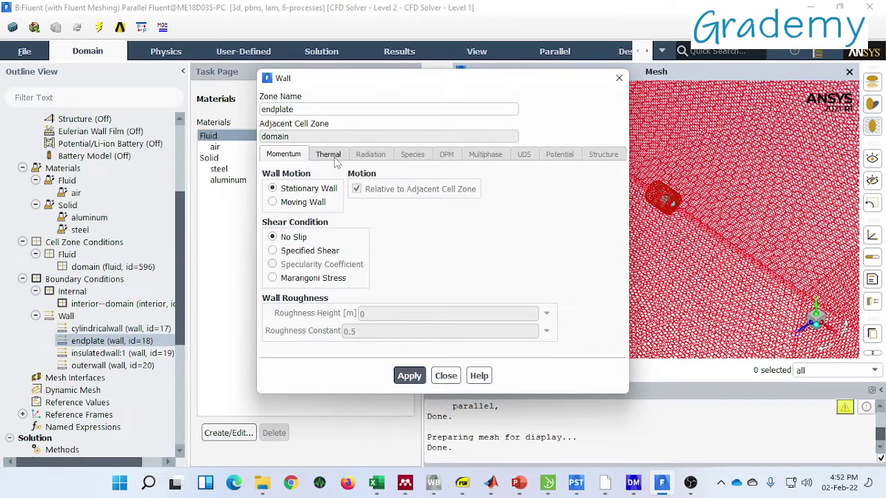
click(337, 159)
click(505, 188)
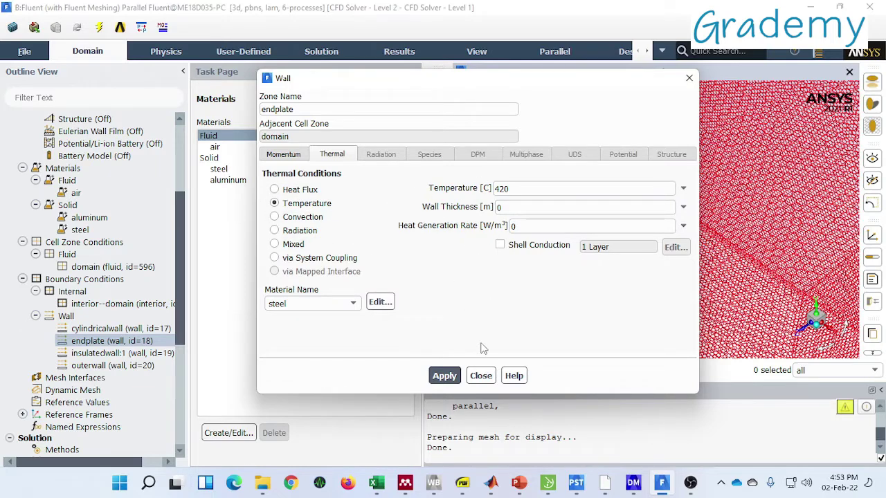
click(481, 375)
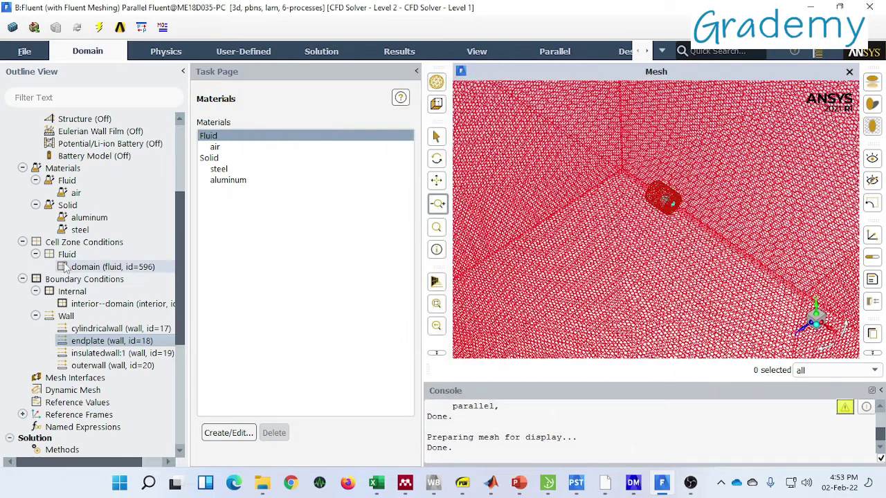
scroll(66, 268, down, 1)
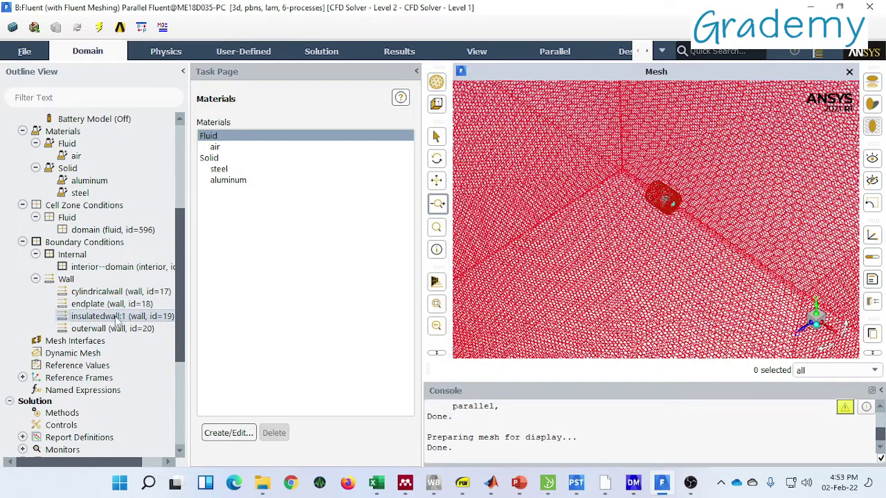
click(115, 316)
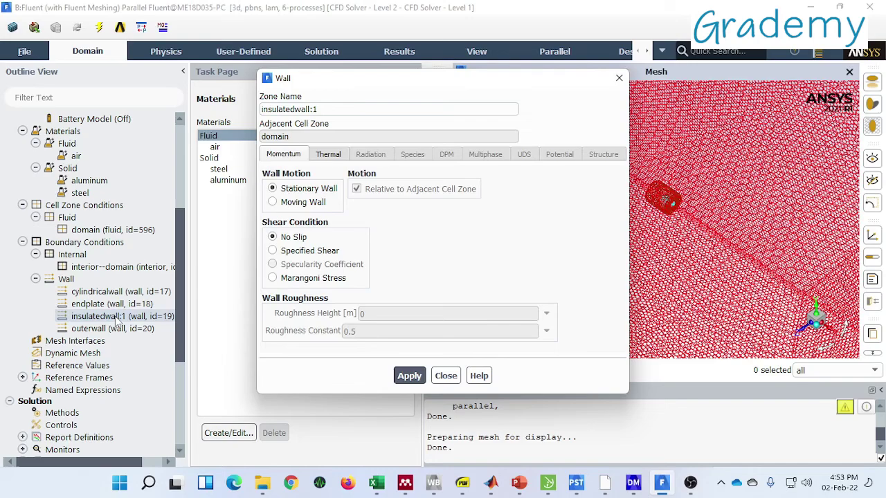
drag(413, 85, 347, 74)
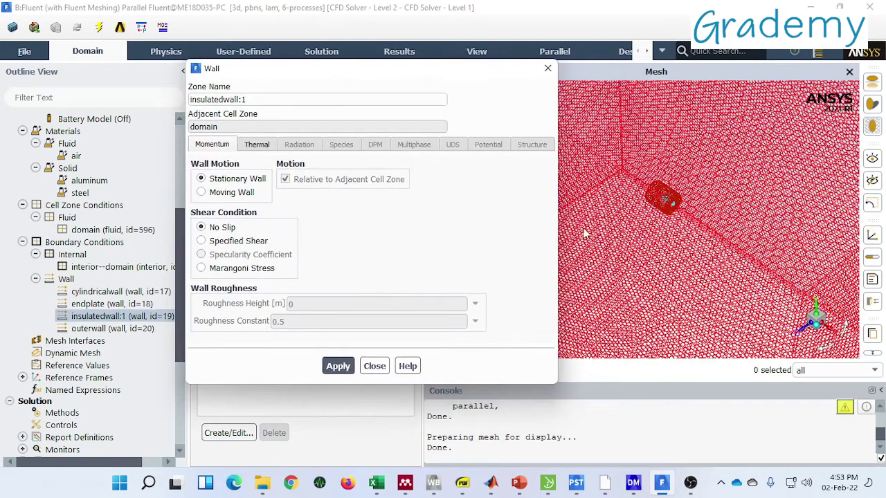
scroll(636, 212, up, 5)
scroll(675, 183, down, 3)
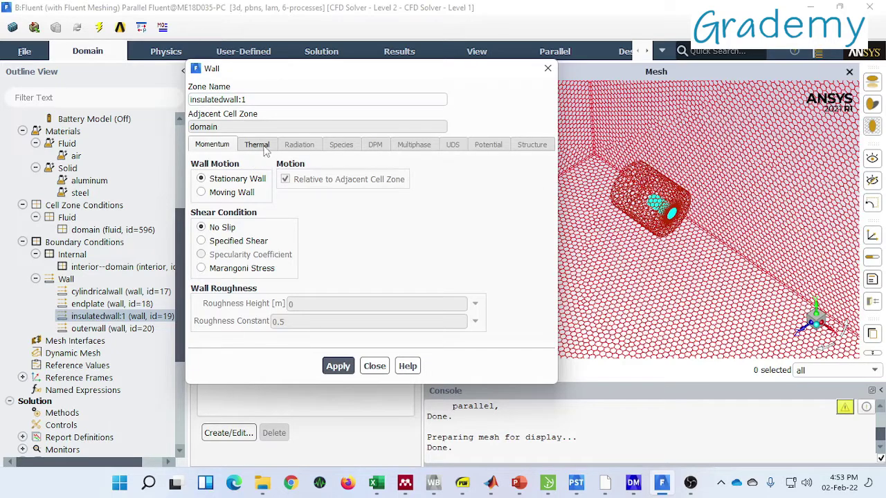
drag(294, 79, 335, 68)
click(299, 135)
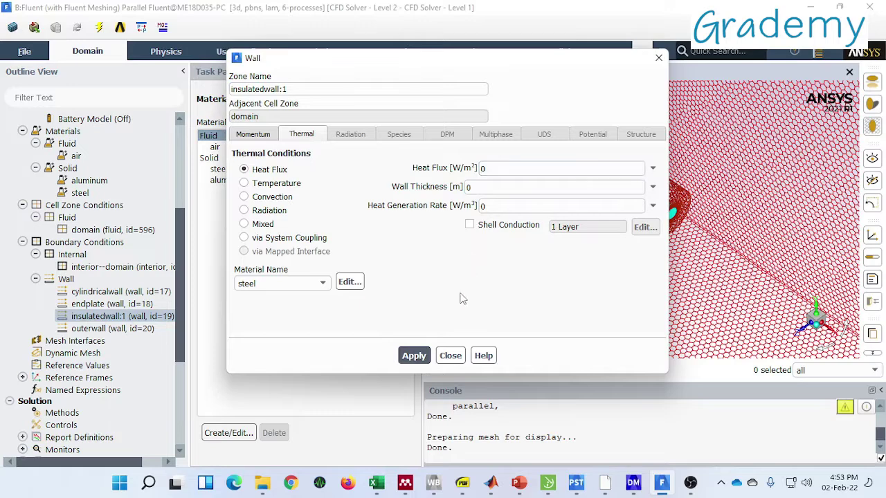
click(450, 356)
click(125, 330)
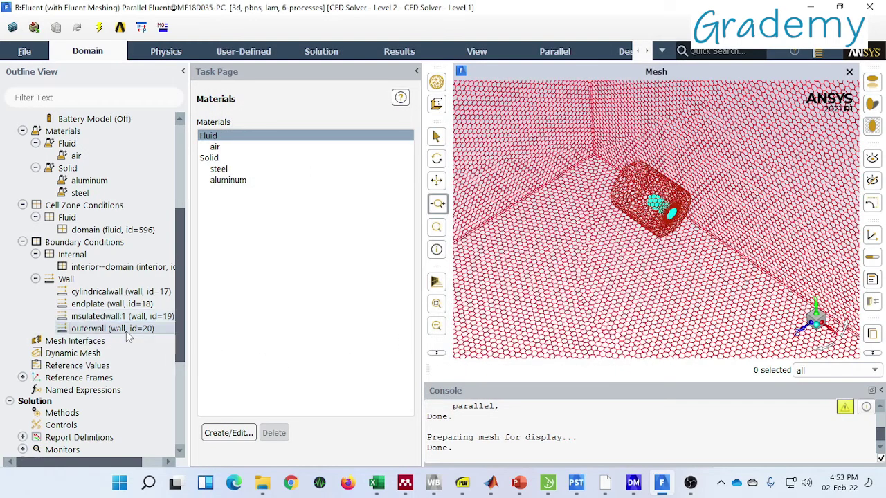
- Open the outerwall wall's Thermal settings to check the fixed 27 °C temperature and aluminum material
double_click(121, 332)
click(330, 155)
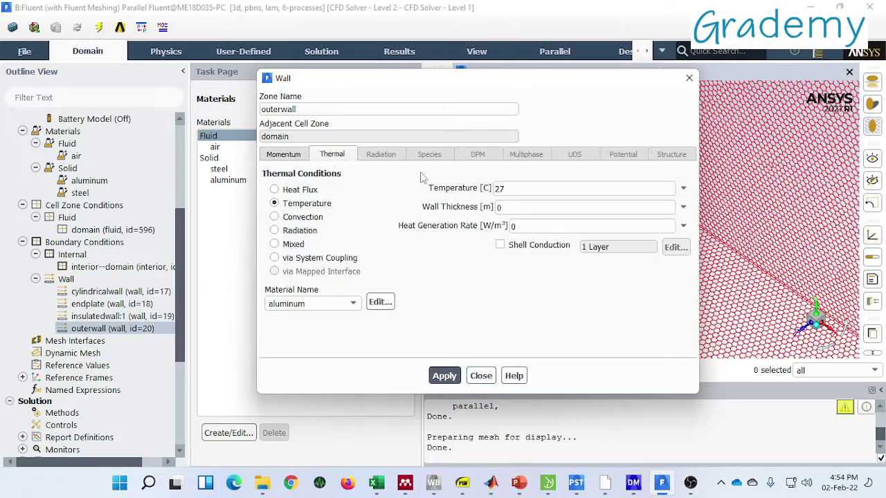
drag(572, 79, 444, 71)
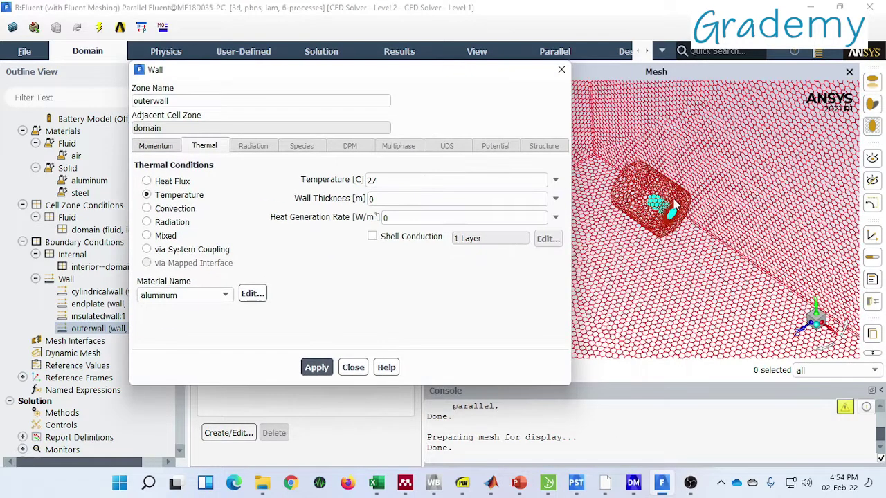
scroll(718, 216, down, 6)
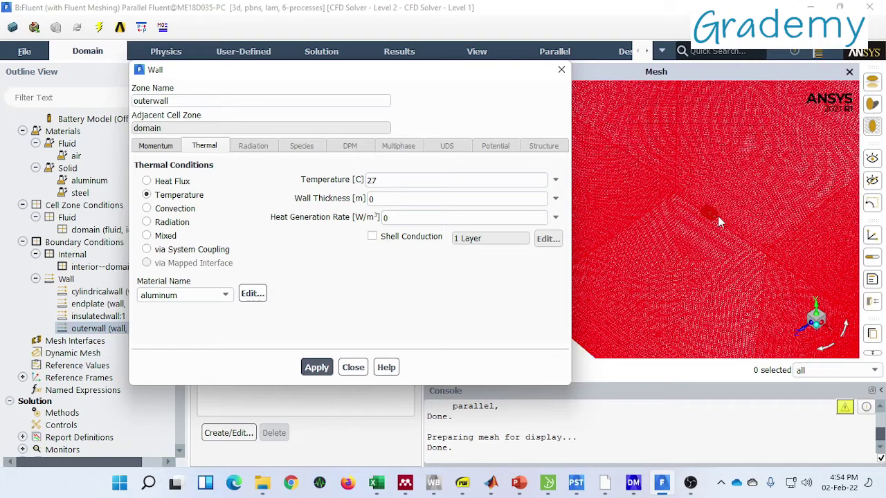
scroll(731, 220, up, 6)
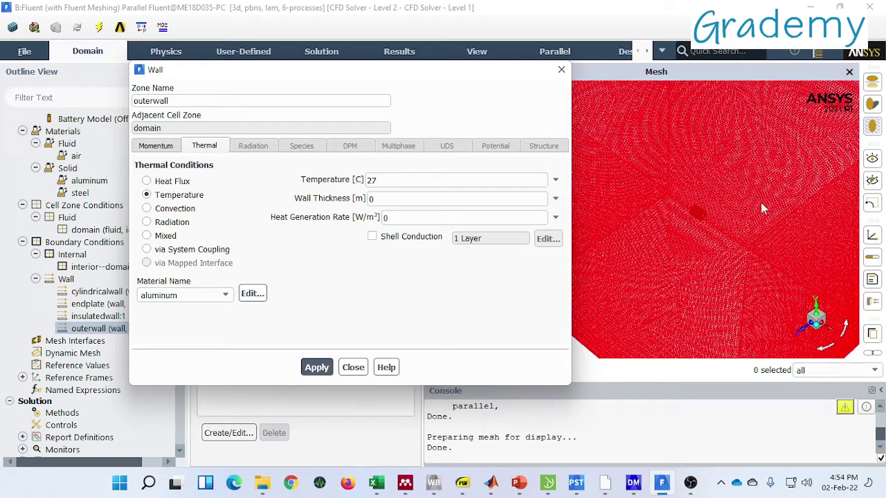
scroll(761, 207, down, 5)
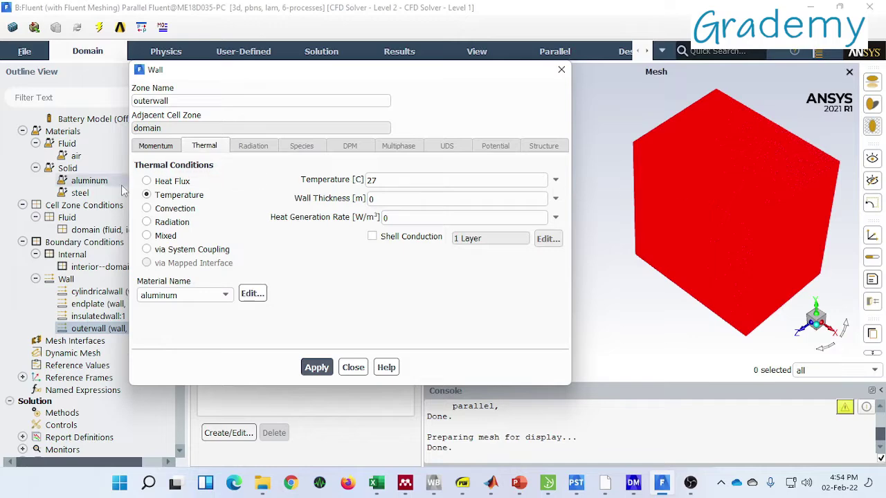
scroll(744, 190, up, 4)
scroll(761, 191, down, 5)
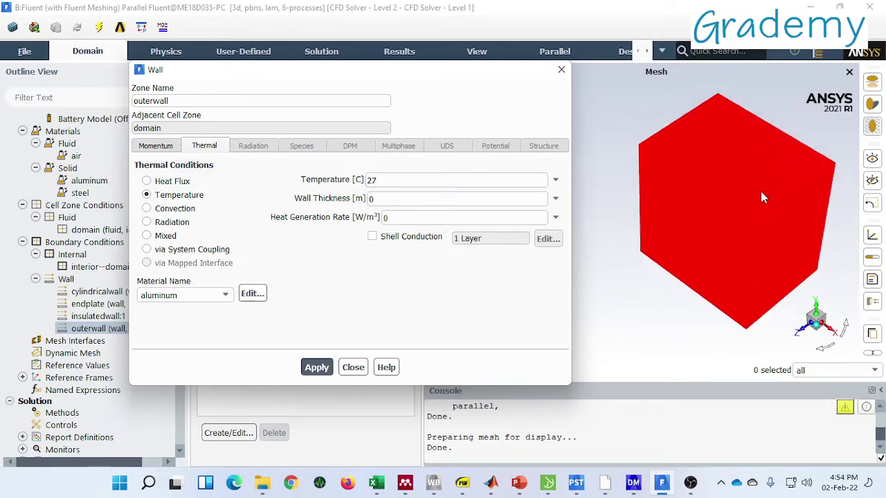
scroll(795, 214, up, 5)
scroll(795, 213, down, 4)
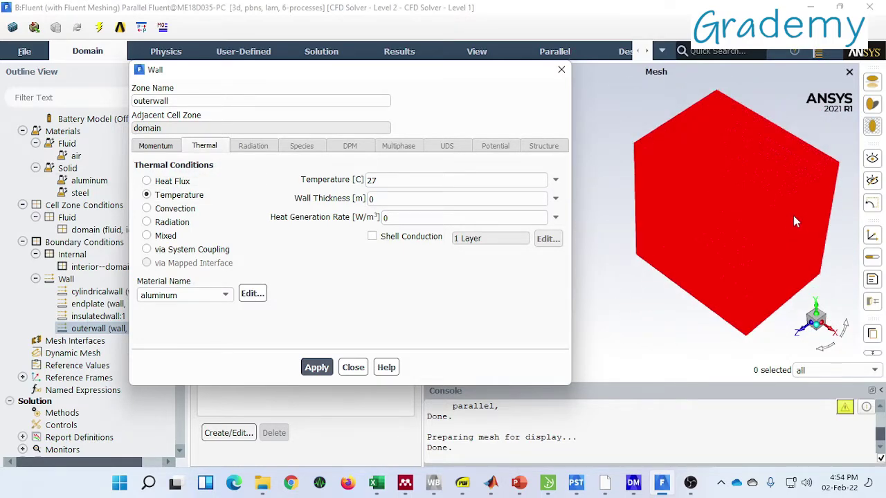
scroll(776, 217, up, 2)
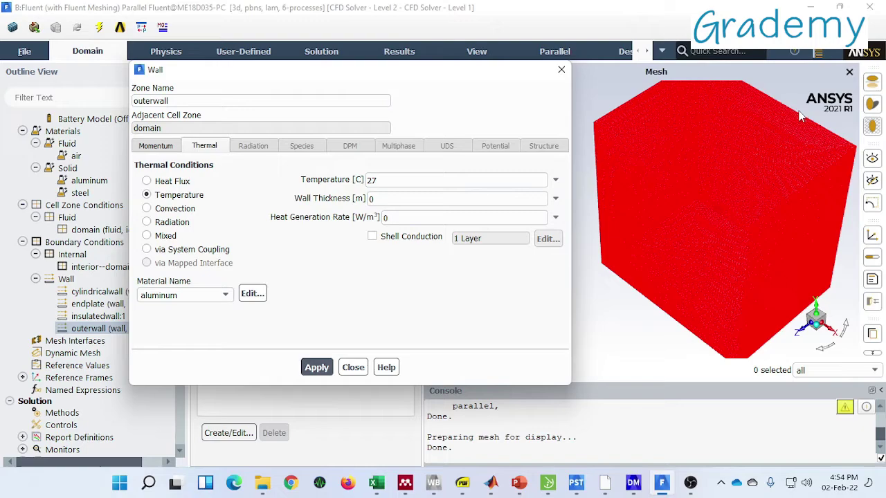
scroll(754, 242, down, 3)
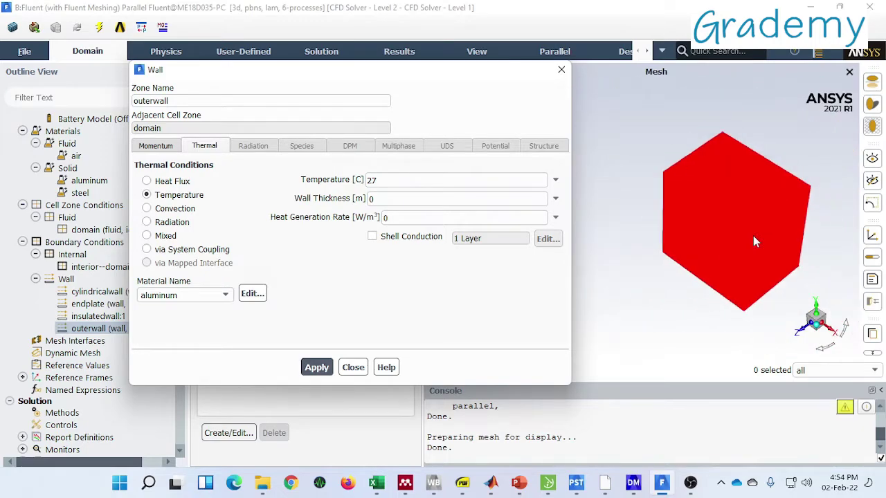
- Close the wall dialog and inspect air's piecewise-polynomial density (1.963, -0.0033, 2e-06, 300–1000 K)
click(353, 368)
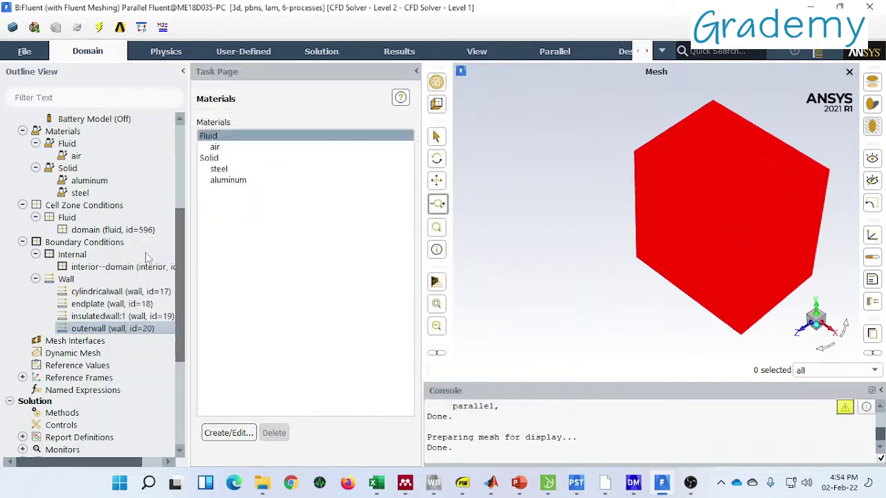
scroll(114, 211, down, 1)
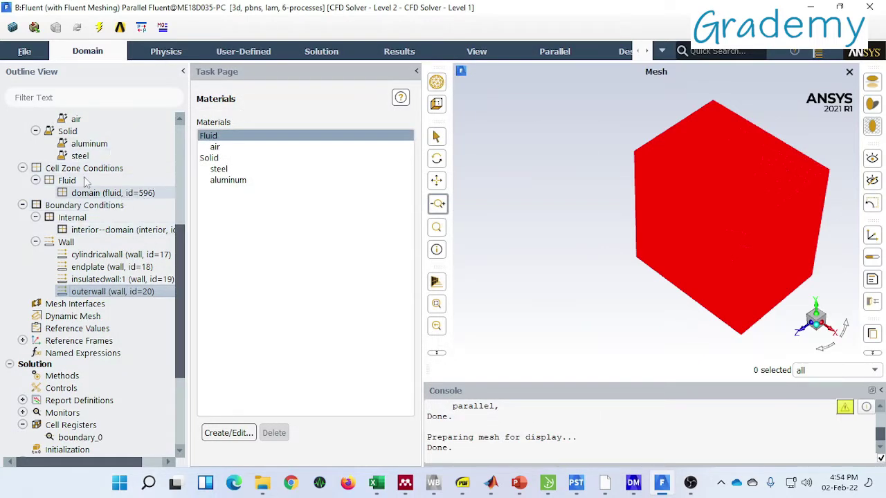
scroll(100, 189, up, 1)
scroll(102, 188, up, 1)
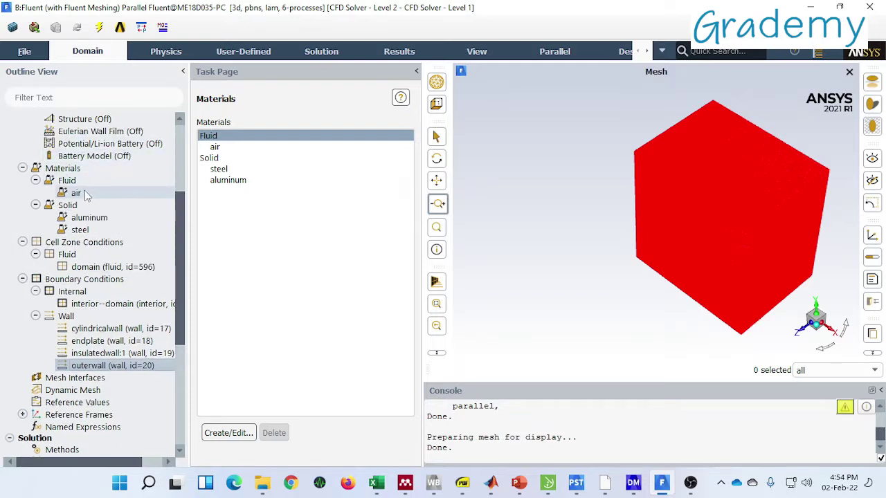
double_click(76, 193)
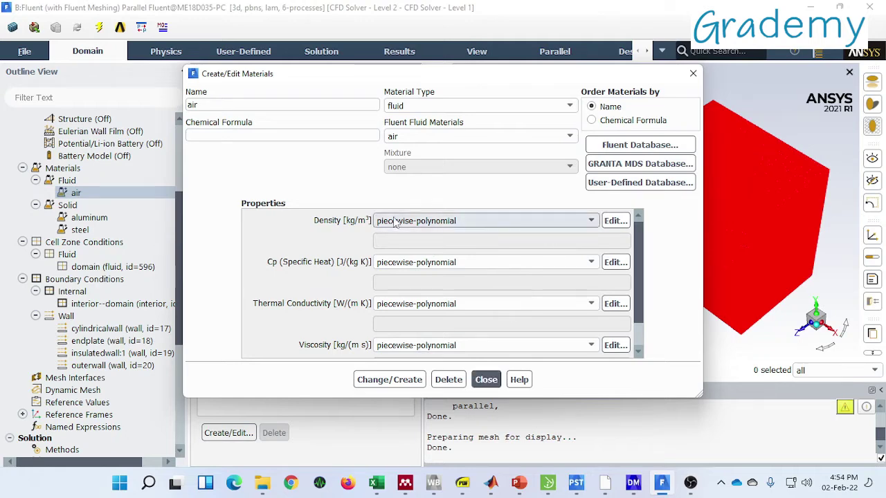
click(615, 221)
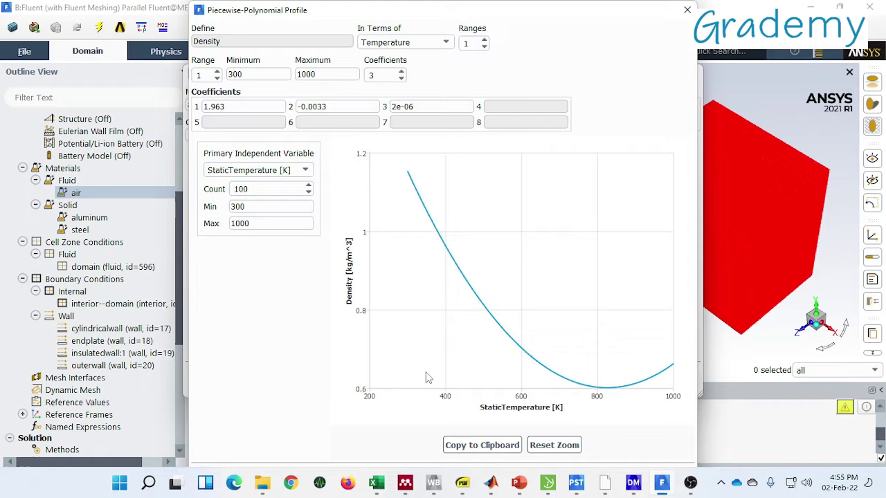
click(687, 10)
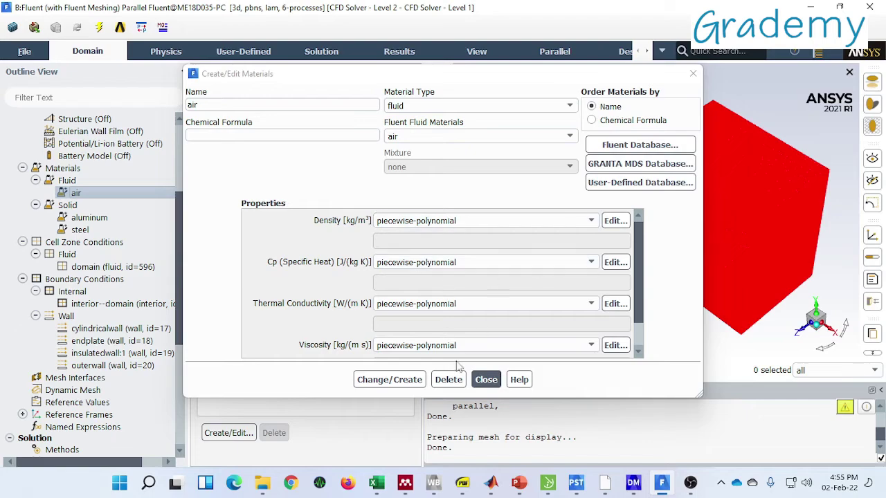
- Bring the Air Properties_250-1500K workbook forward in Excel
mouse_move(378, 484)
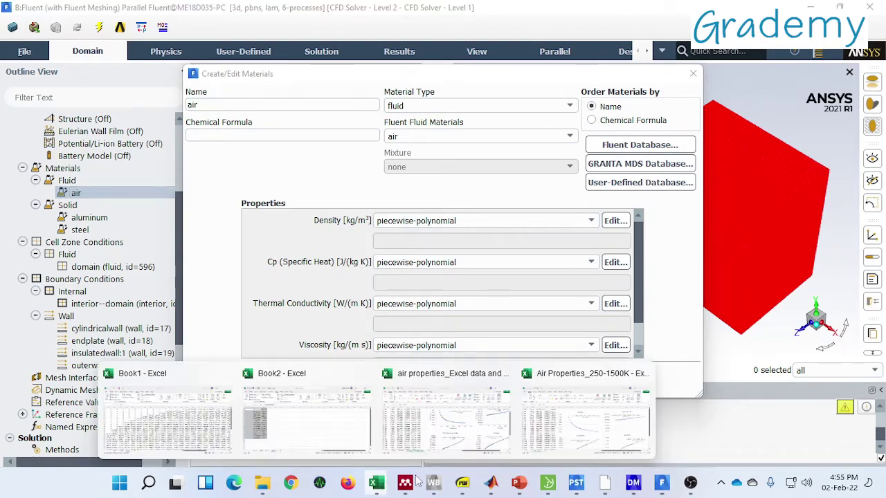
click(572, 413)
scroll(261, 202, down, 2)
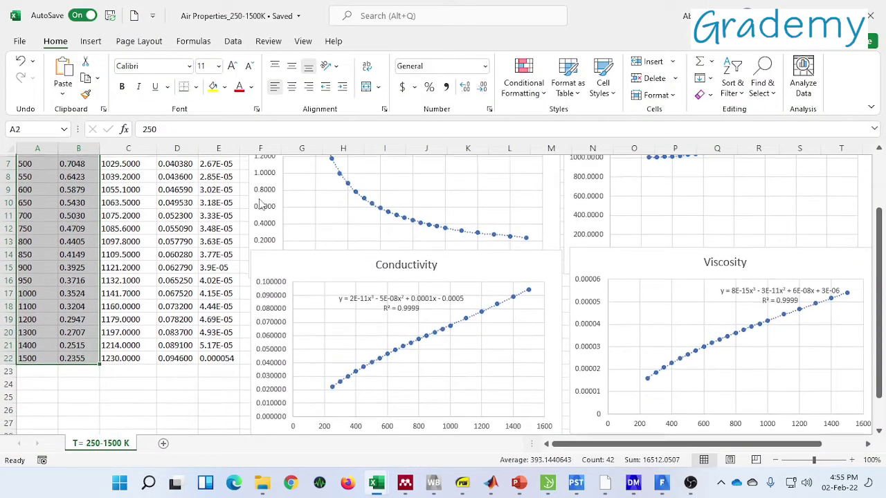
scroll(260, 202, up, 2)
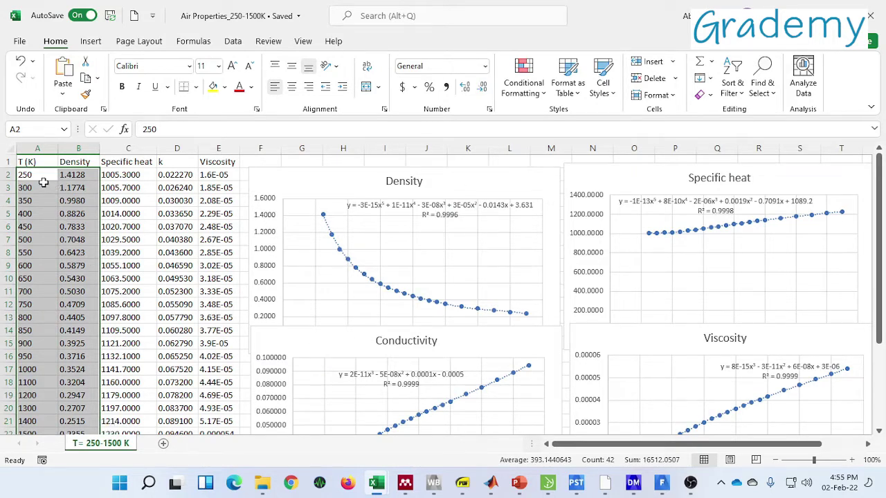
scroll(65, 196, down, 2)
scroll(67, 196, up, 2)
- Select the Density, Specific heat, k and Viscosity columns to review their fitted curves
click(81, 161)
key(ctrl+shift+Down)
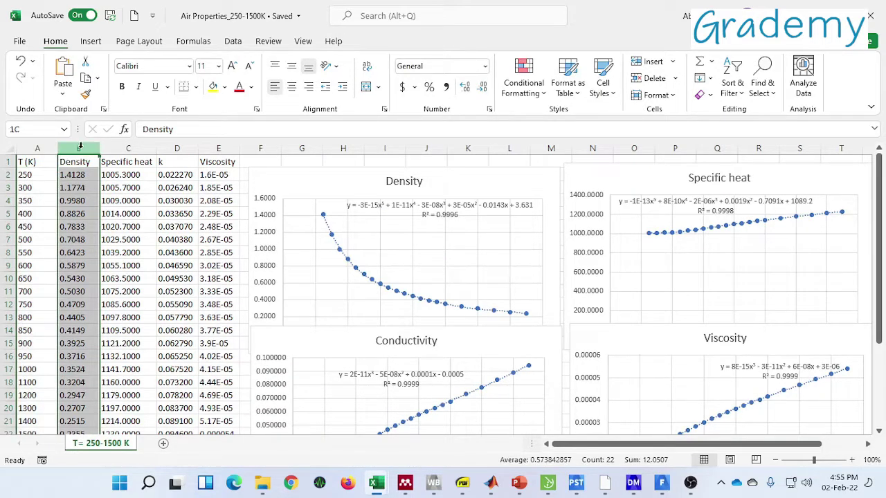
click(128, 161)
key(ctrl+shift+Down)
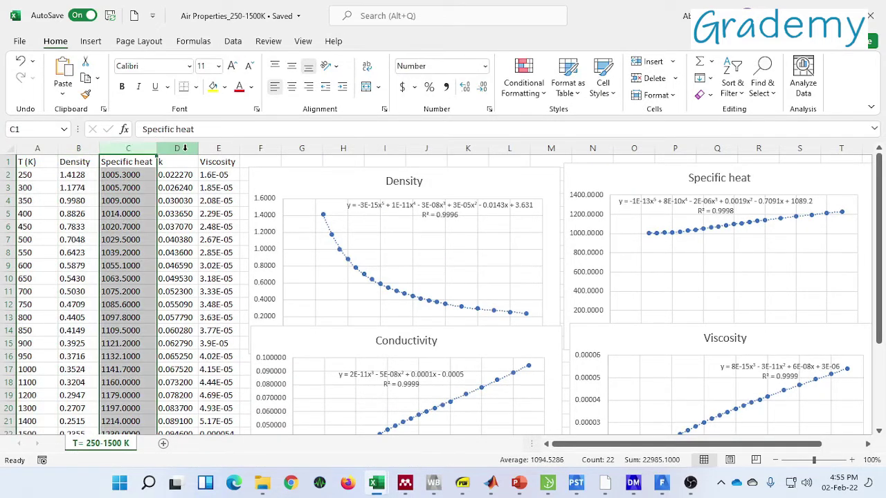
click(180, 148)
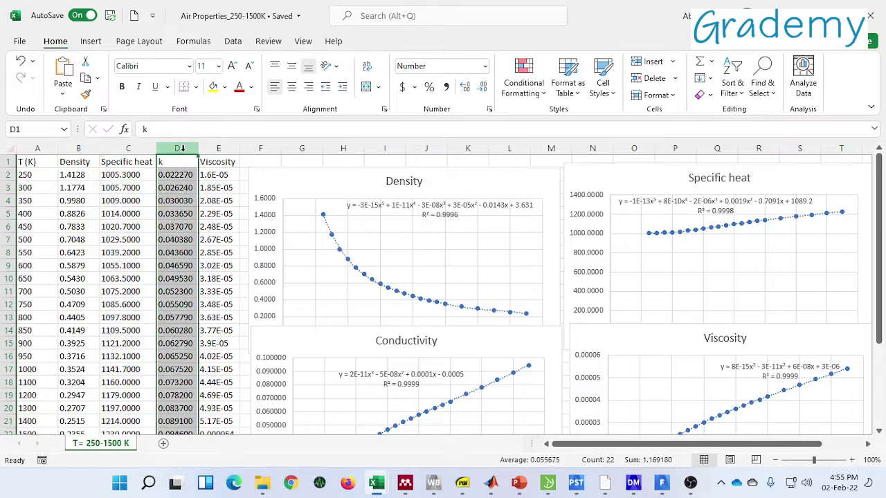
click(219, 148)
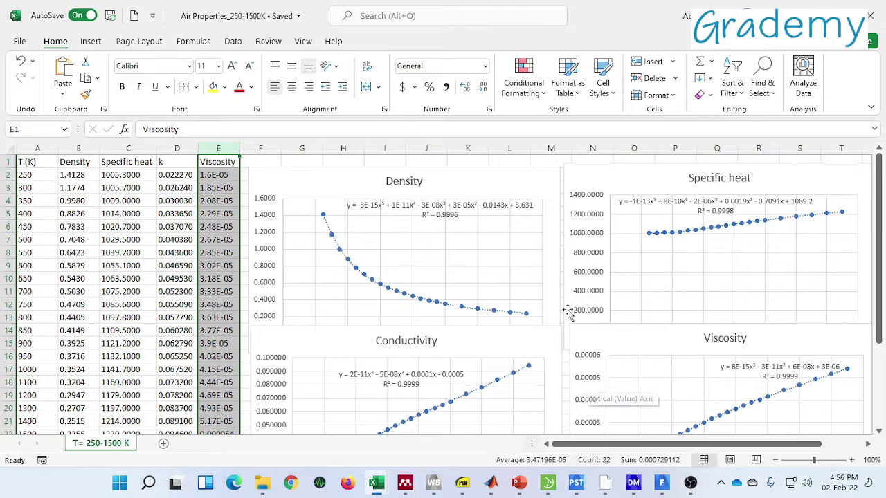
- Return to Fluent, close the air material dialog and show the Solution overview
click(662, 482)
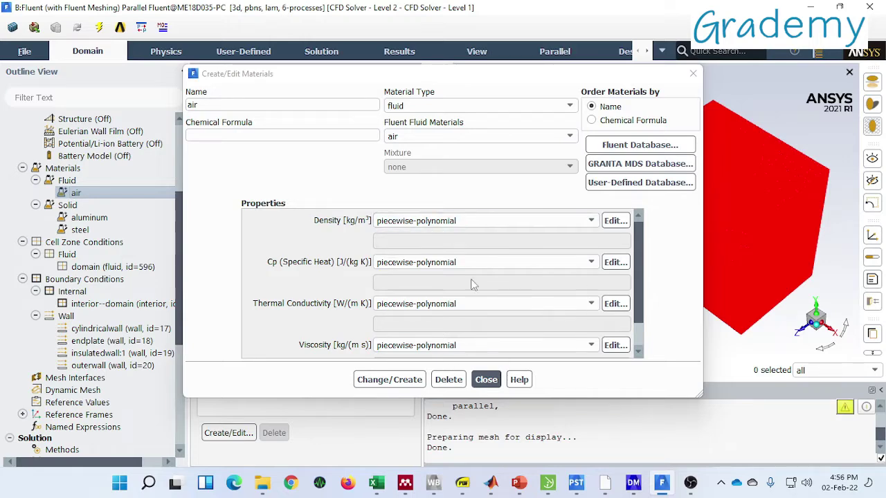
click(486, 379)
scroll(104, 249, down, 6)
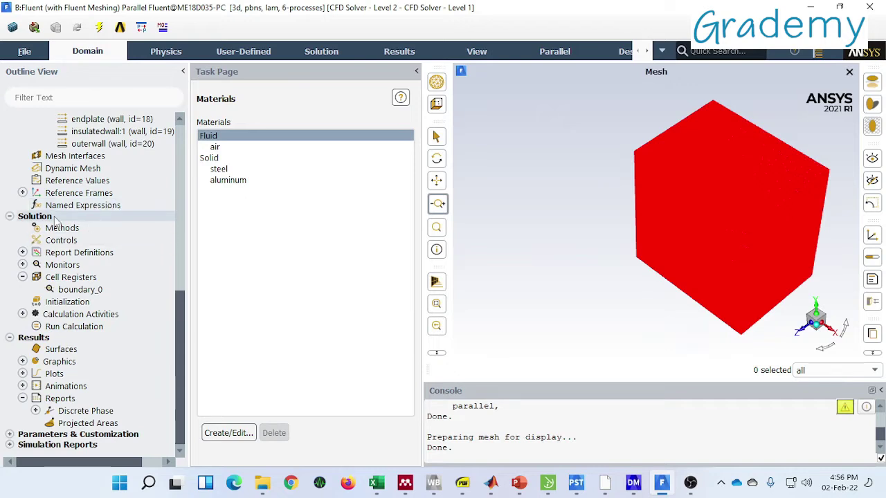
double_click(54, 218)
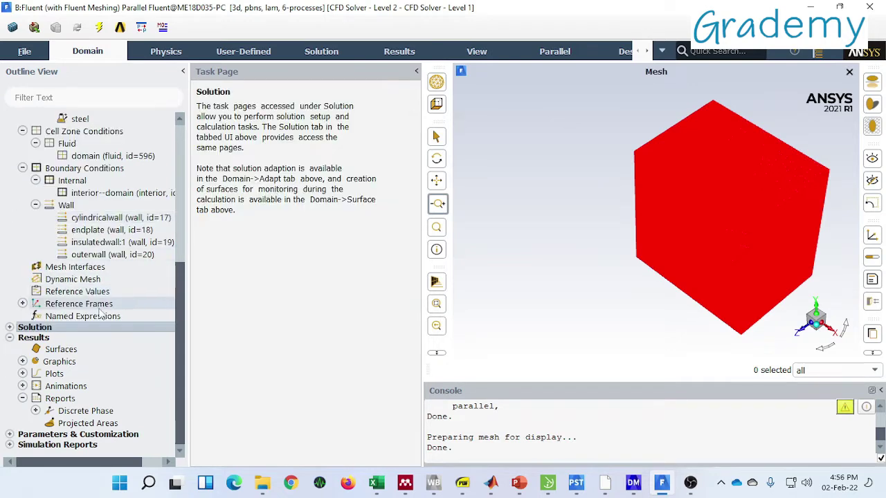
- Review Solution Methods and Controls (pressure 0.1, energy 0.92), then show Hybrid Initialization
click(10, 328)
scroll(73, 304, down, 3)
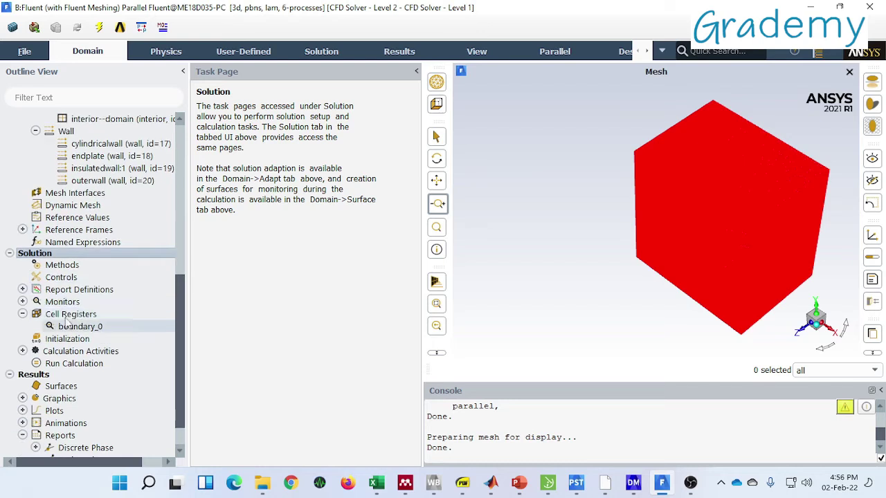
double_click(71, 269)
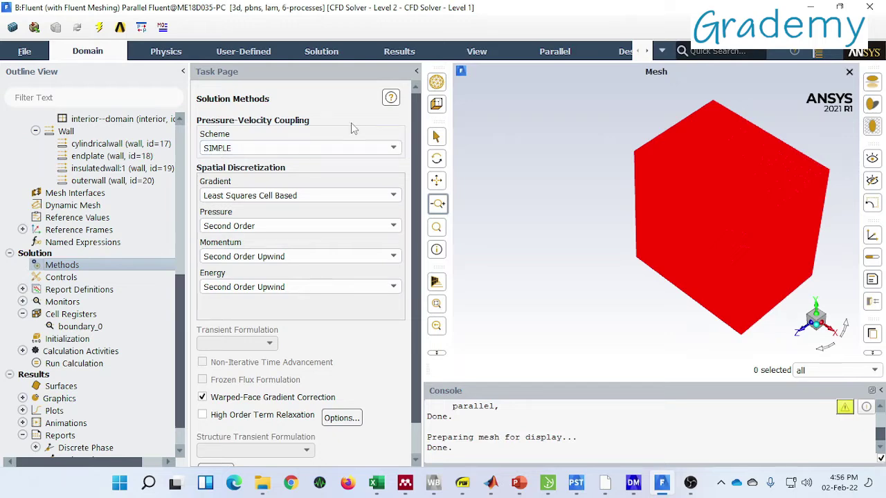
click(67, 279)
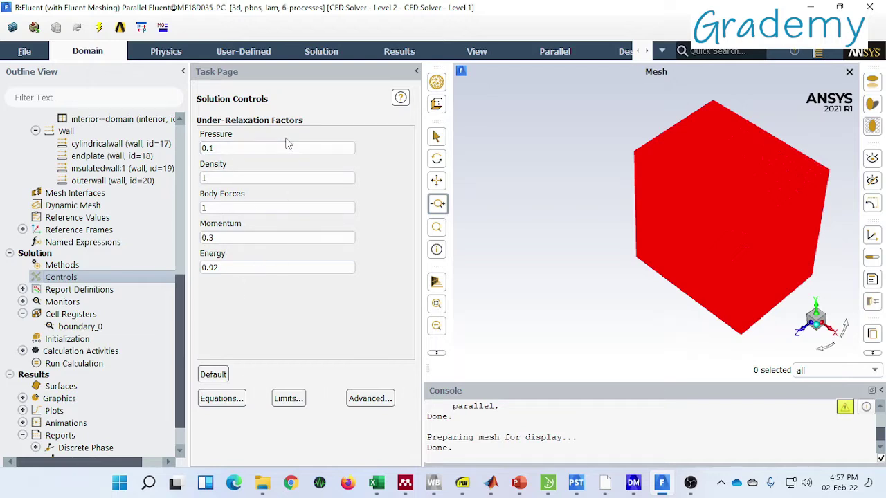
click(71, 341)
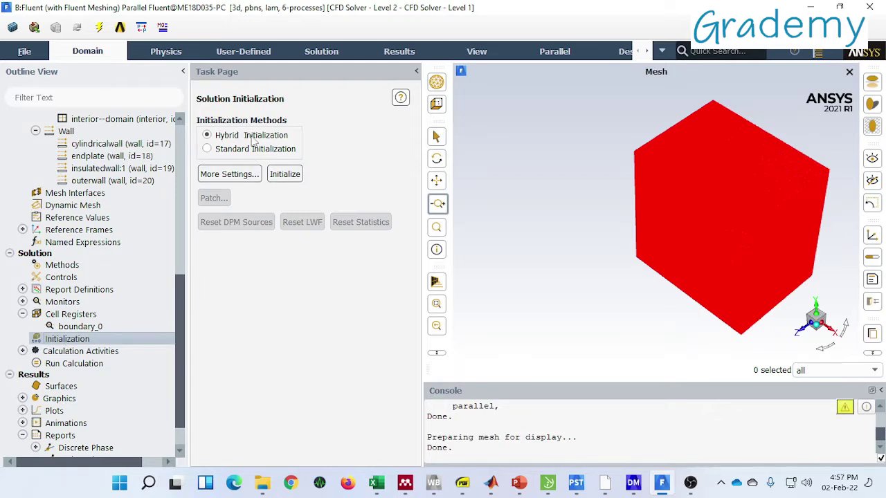
- Initialize with hybrid initialization and start a 100-iteration calculation
click(288, 173)
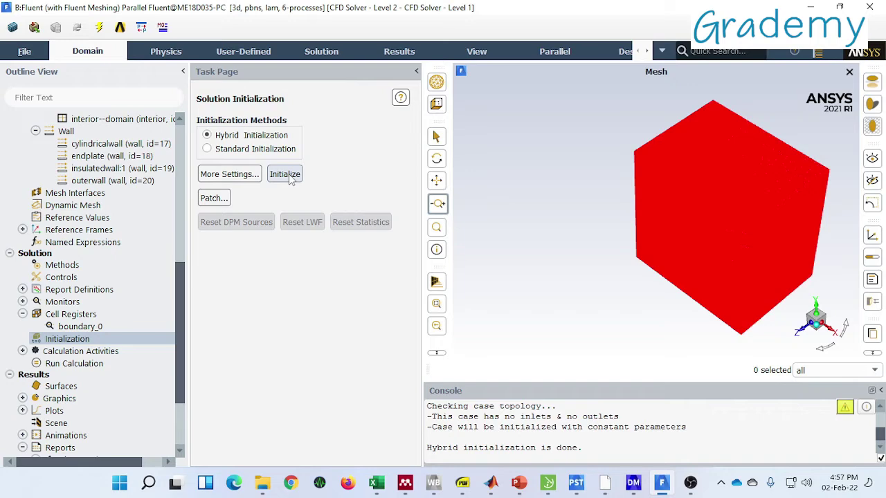
click(75, 364)
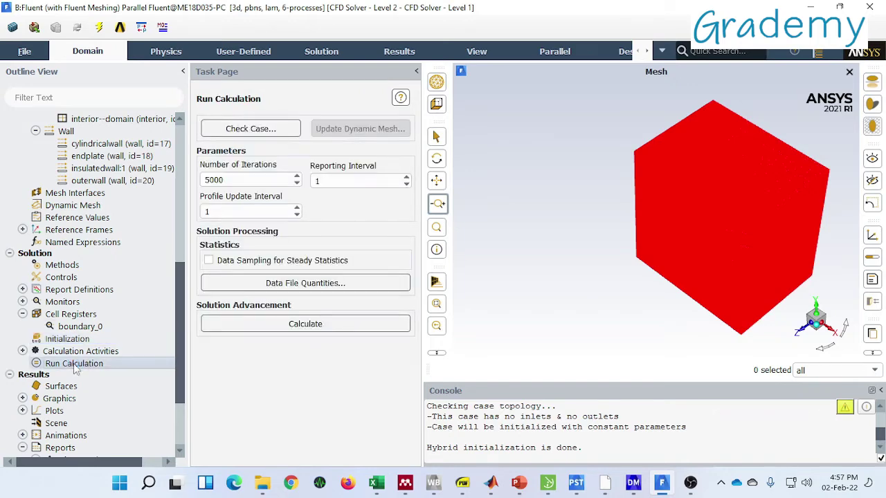
double_click(244, 179)
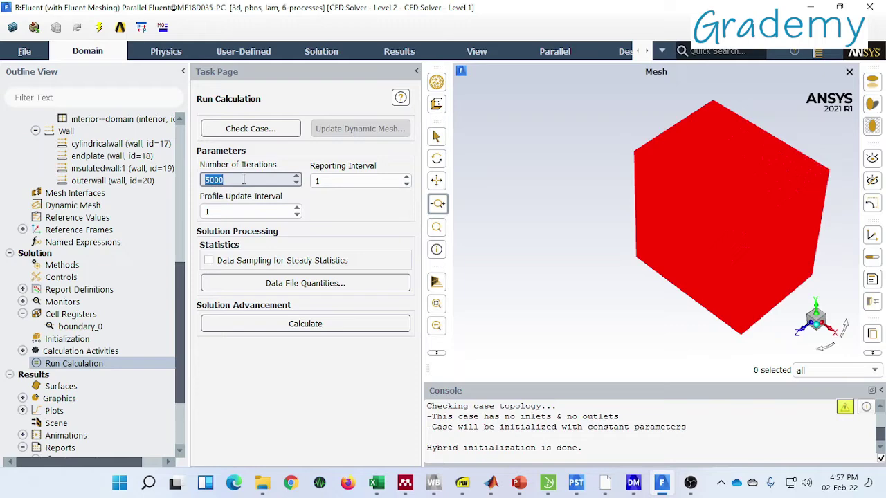
text(1)
click(305, 324)
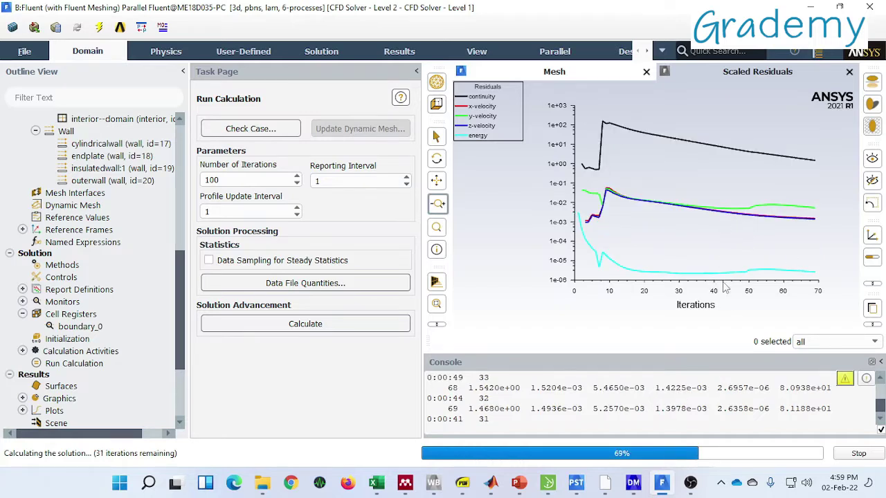
- Stop the run, dismiss the completion message and open Convergence Conditions
click(858, 456)
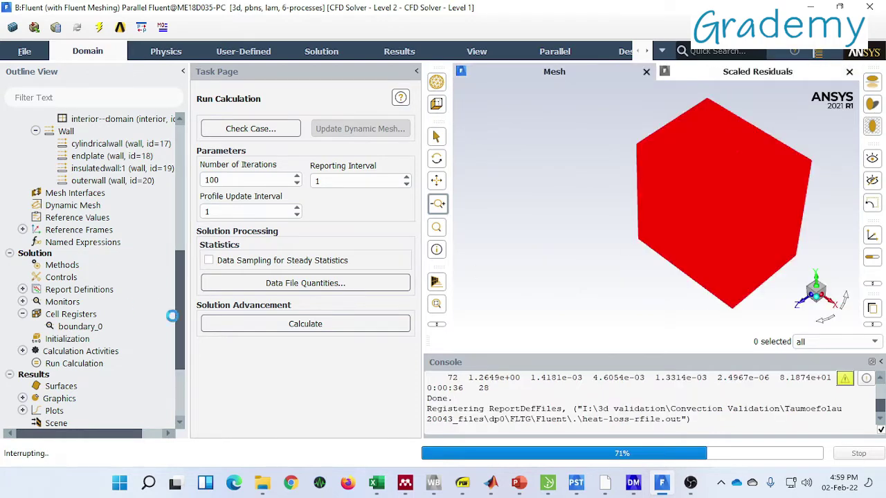
click(478, 256)
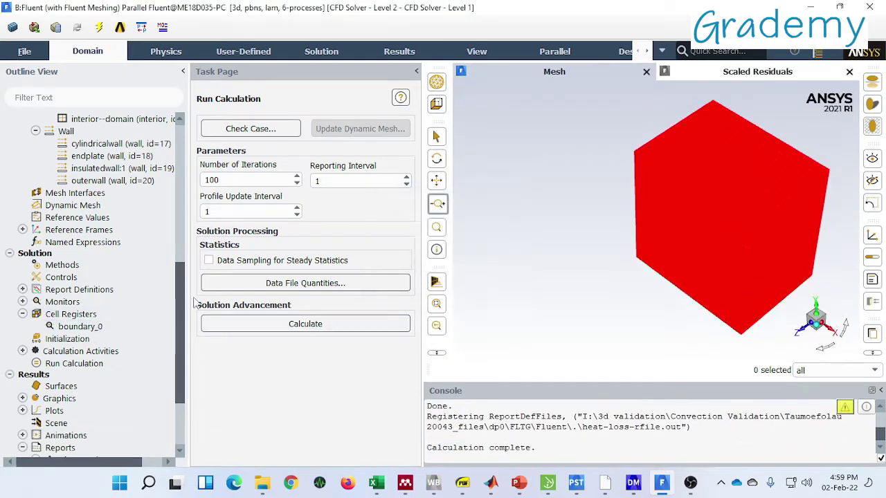
click(22, 301)
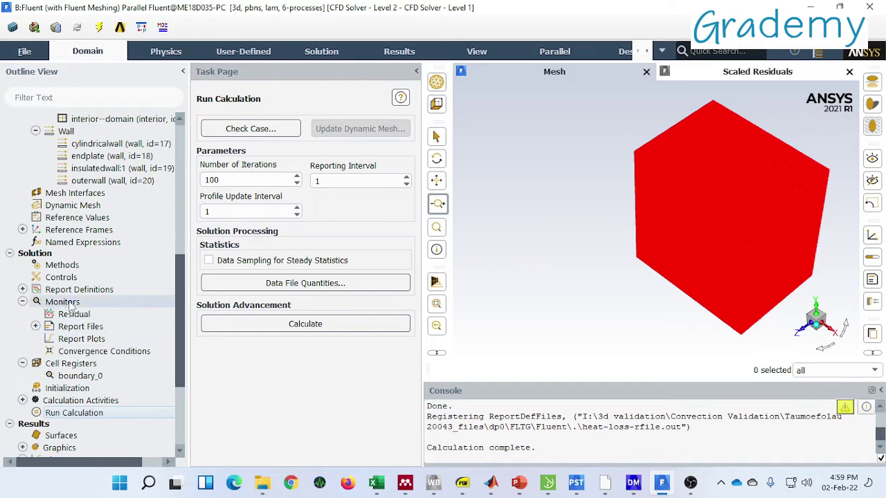
double_click(104, 350)
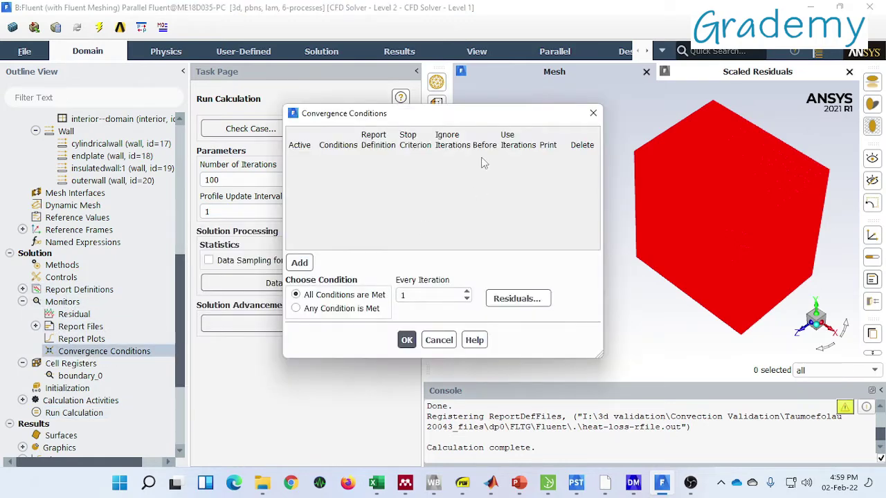
drag(442, 120, 538, 98)
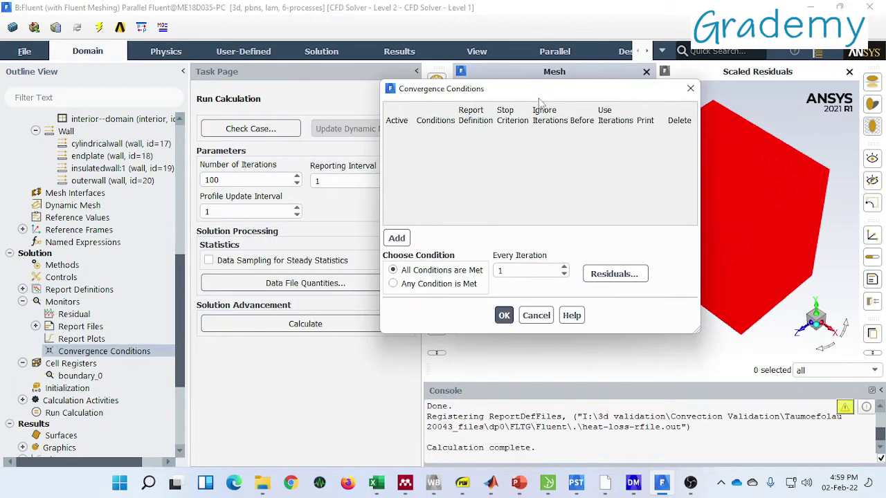
- Accept the Residual Monitors settings, close Convergence Conditions and expand Results > Graphics
click(614, 274)
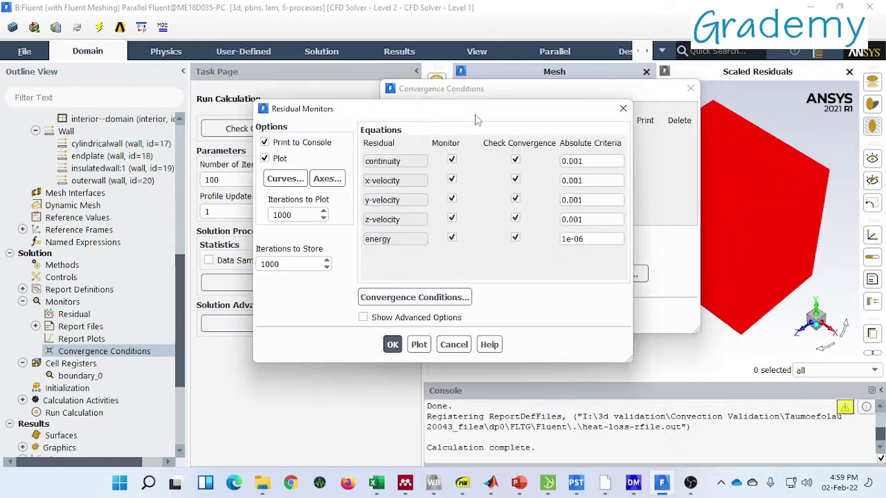
mouse_move(490, 69)
mouse_down()
mouse_move(559, 61)
mouse_move(482, 72)
mouse_up()
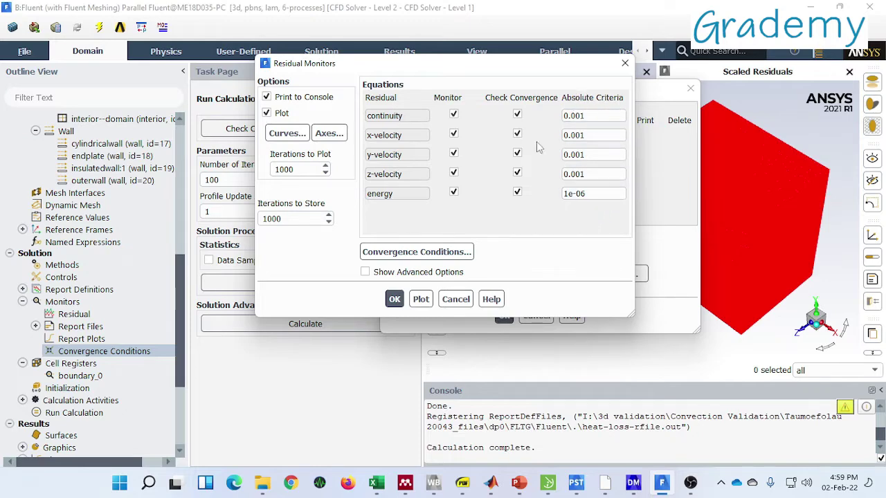
click(395, 299)
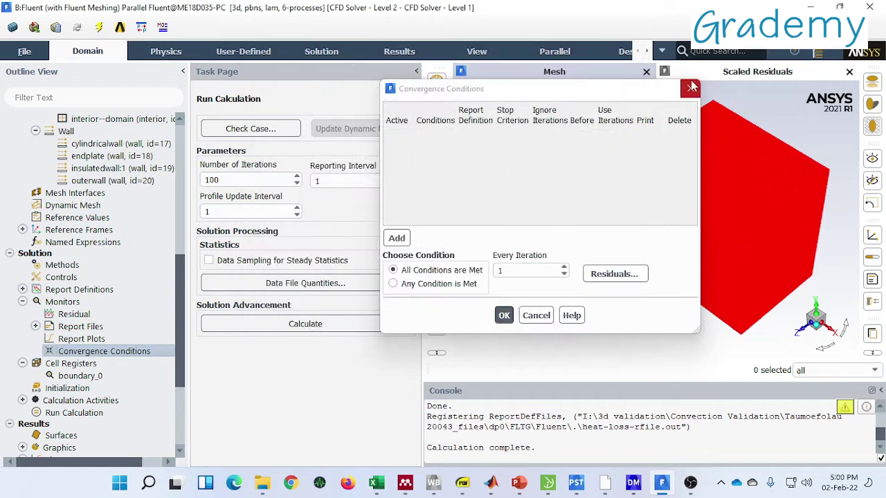
click(692, 86)
scroll(88, 335, down, 2)
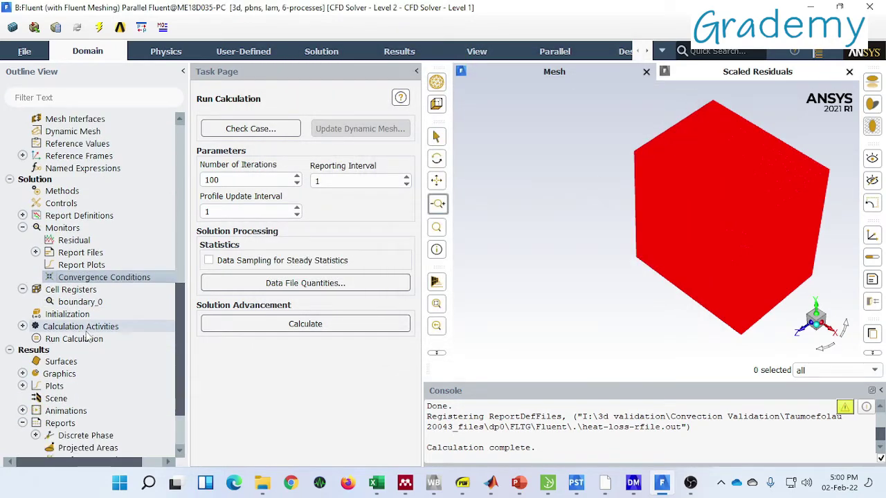
scroll(97, 334, down, 2)
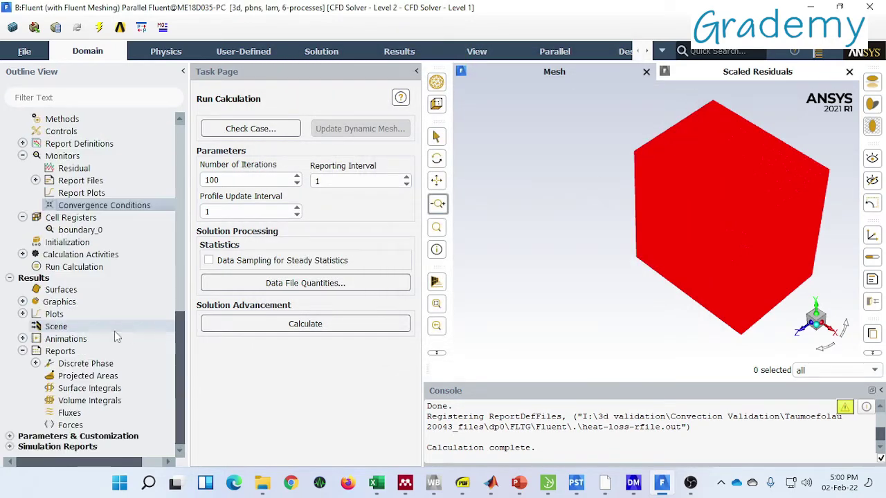
click(23, 302)
- Create a new XY-plane surface named plane-4 from the Contours dialog
double_click(76, 327)
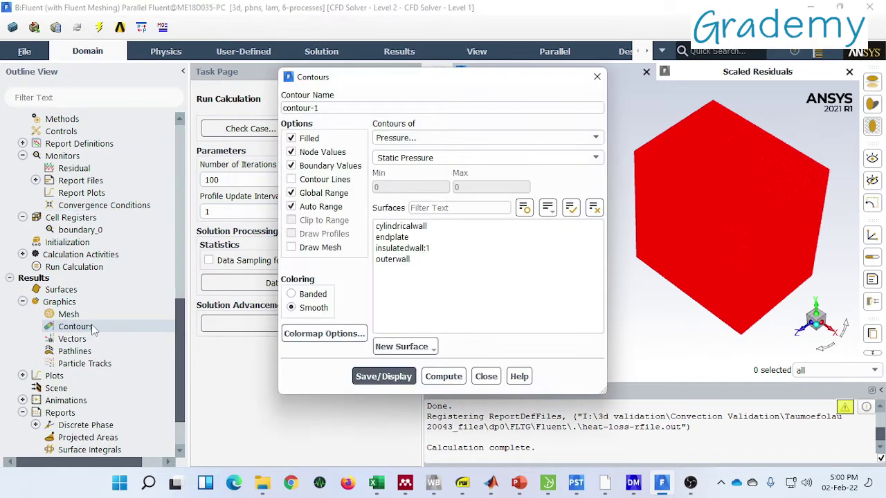
drag(475, 82, 404, 31)
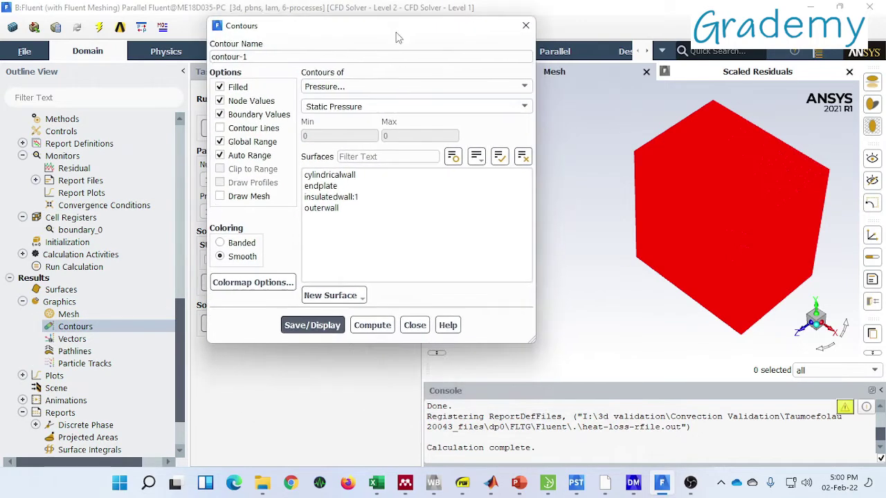
click(356, 302)
click(326, 343)
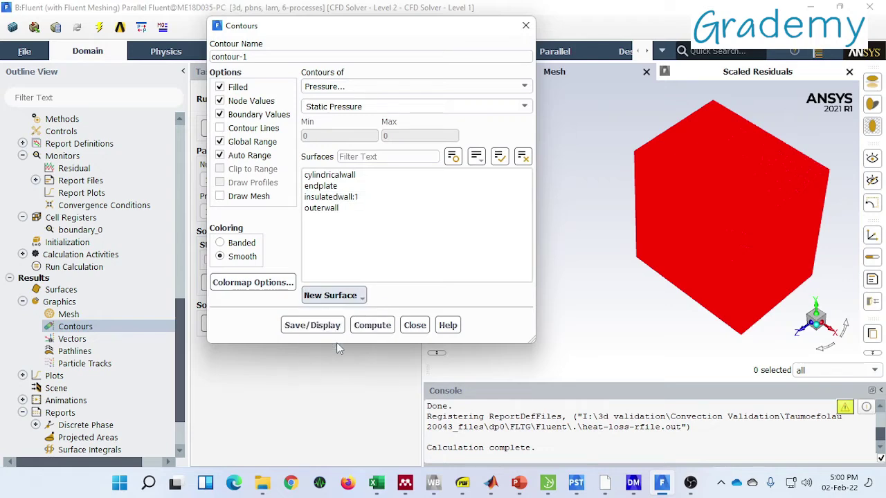
drag(335, 222, 326, 128)
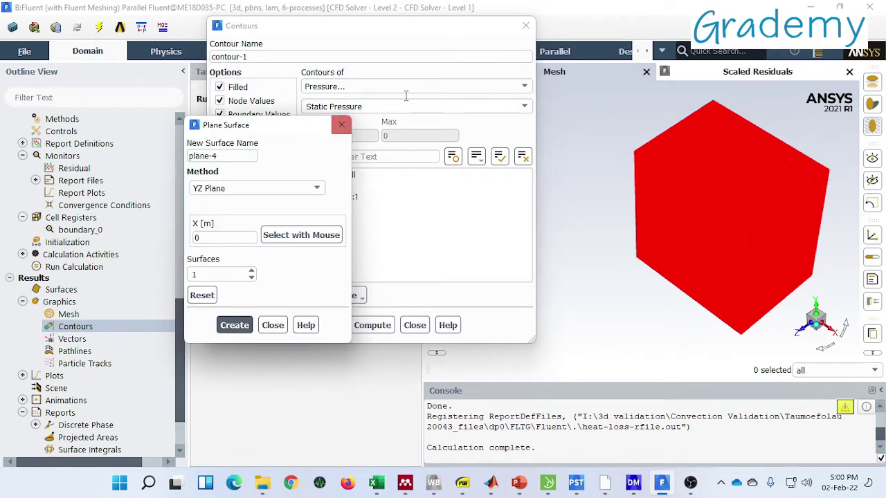
drag(428, 33, 237, 220)
click(253, 130)
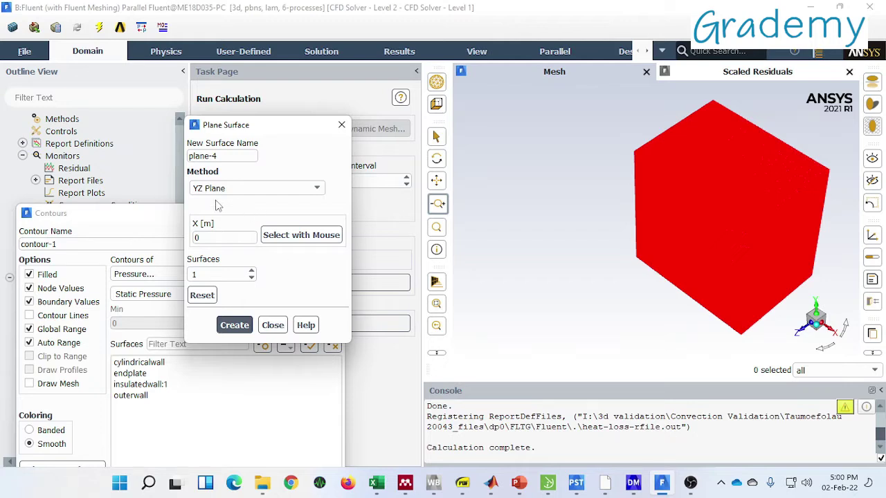
click(241, 189)
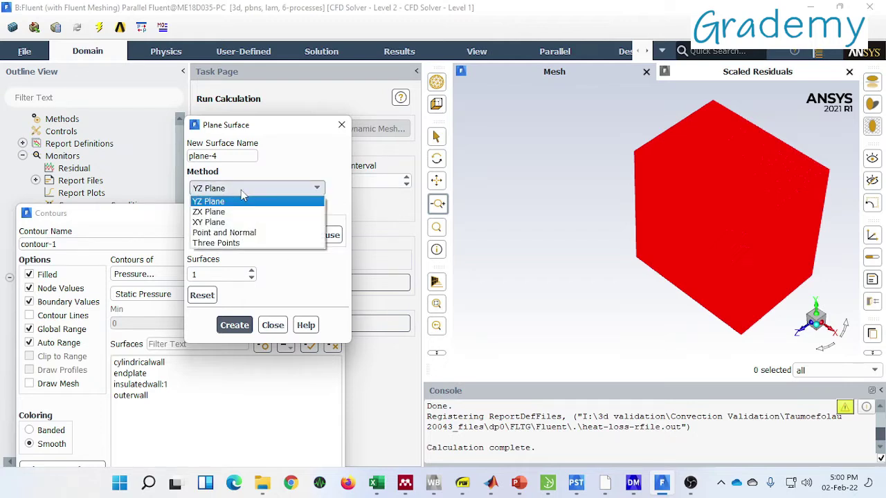
click(226, 224)
click(236, 327)
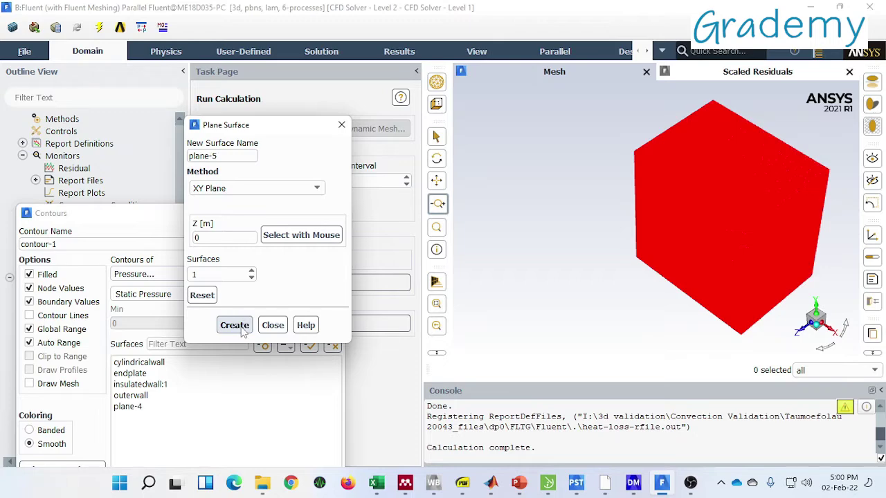
click(341, 125)
- Display a contour on plane-4, switching the quantity from pressure to Temperature
drag(232, 217, 296, 105)
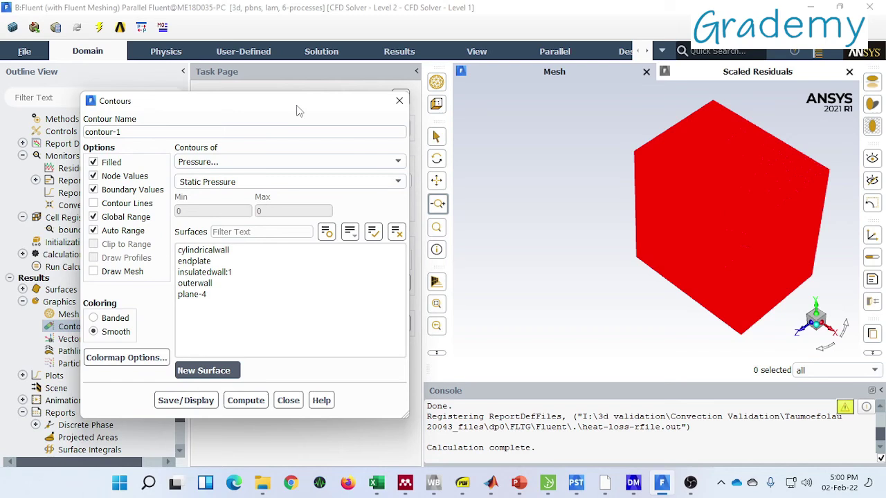
click(201, 295)
click(192, 400)
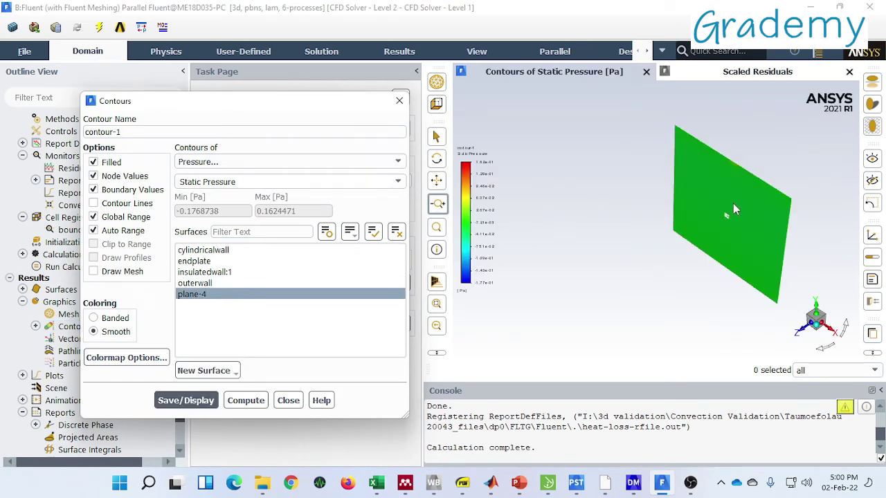
drag(733, 204, 718, 225)
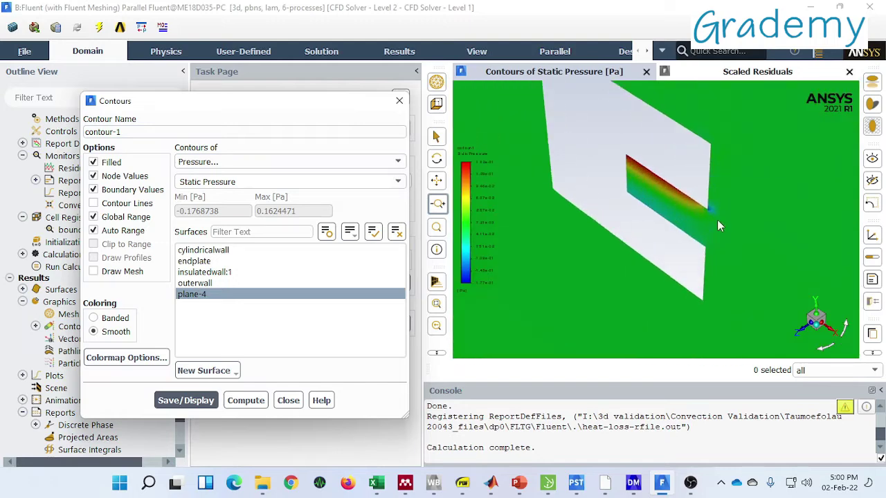
click(337, 161)
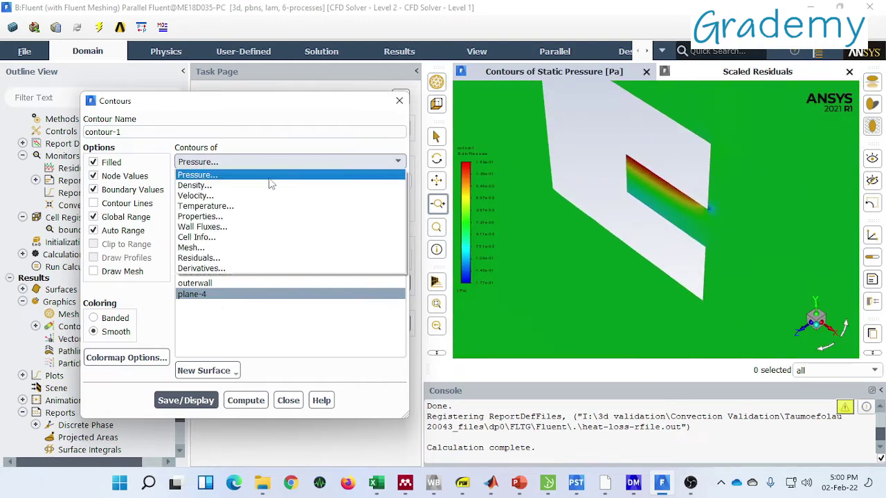
click(228, 206)
click(196, 400)
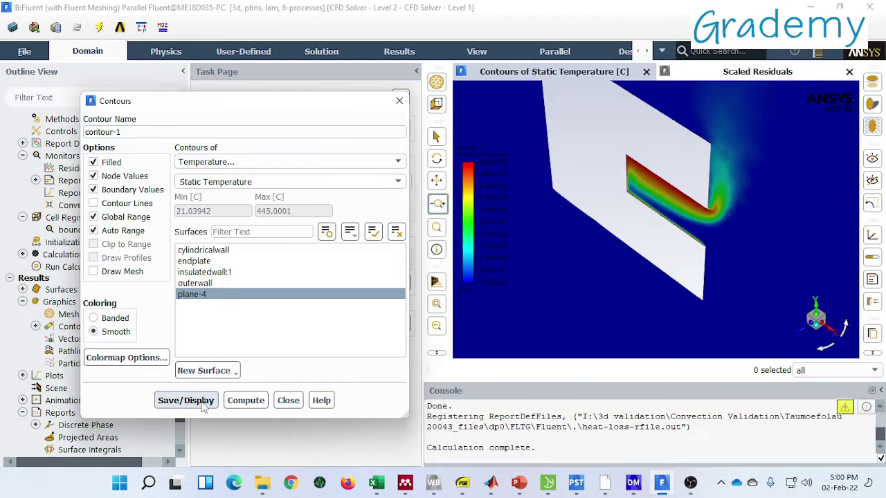
click(807, 337)
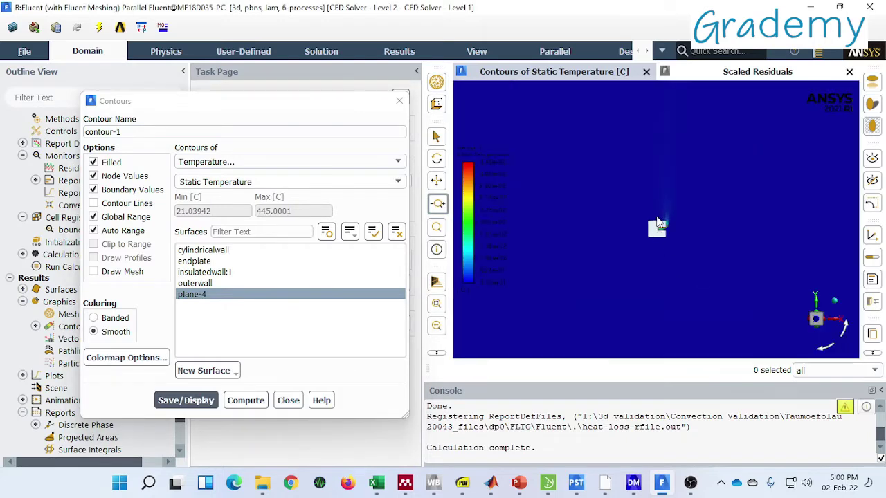
- Switch the temperature contour to banded coloring and redisplay it
scroll(662, 237, up, 5)
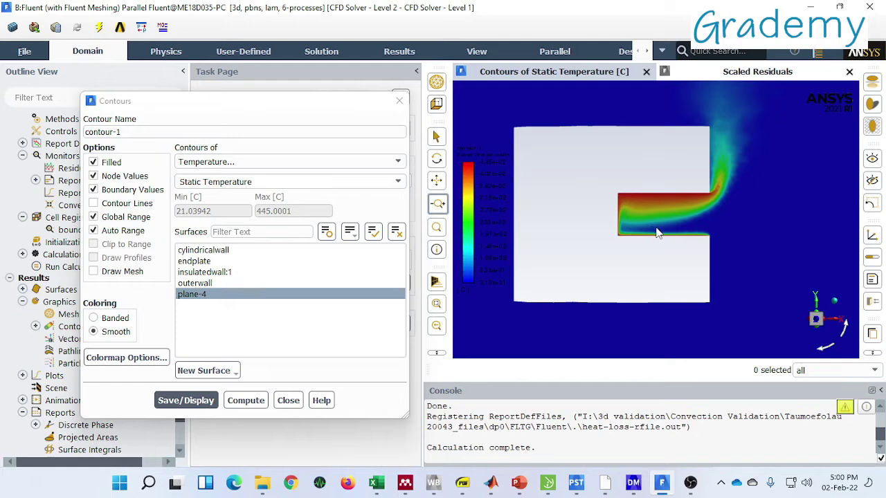
scroll(659, 233, down, 1)
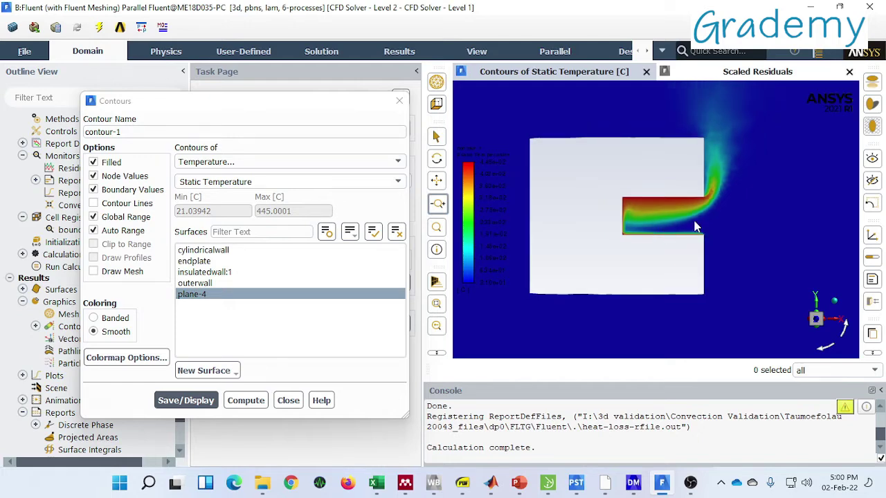
scroll(702, 225, down, 1)
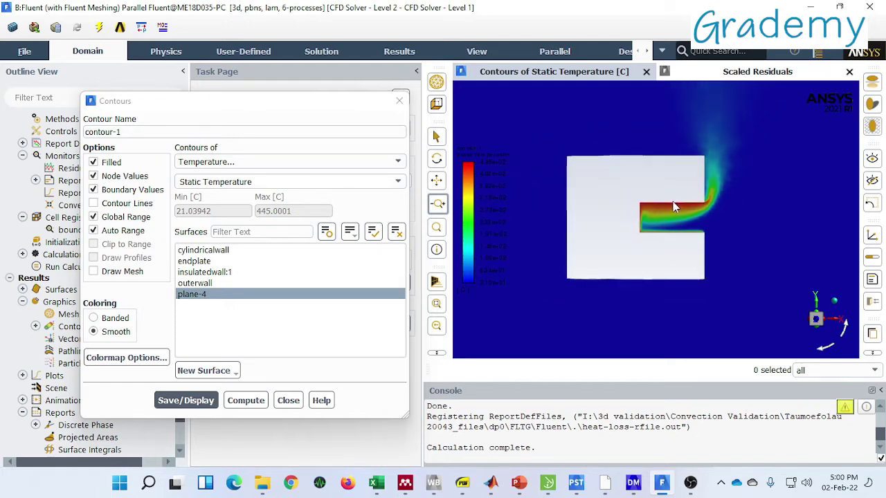
scroll(673, 203, up, 2)
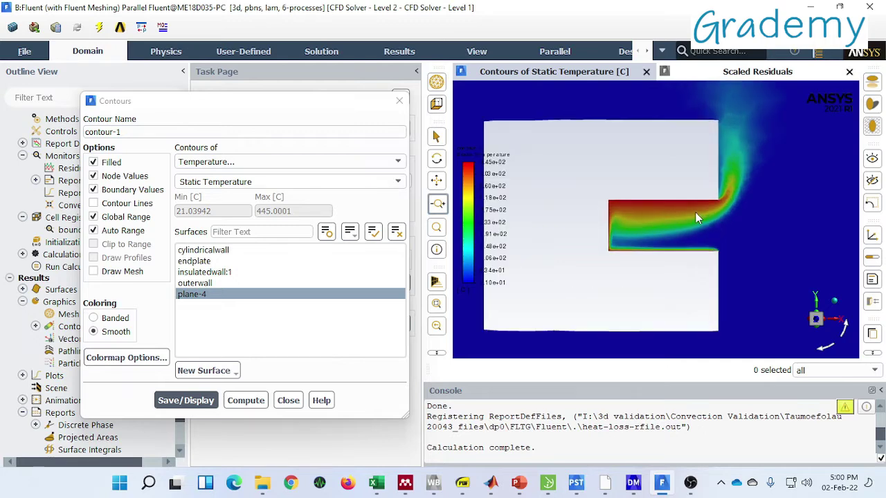
scroll(704, 219, down, 2)
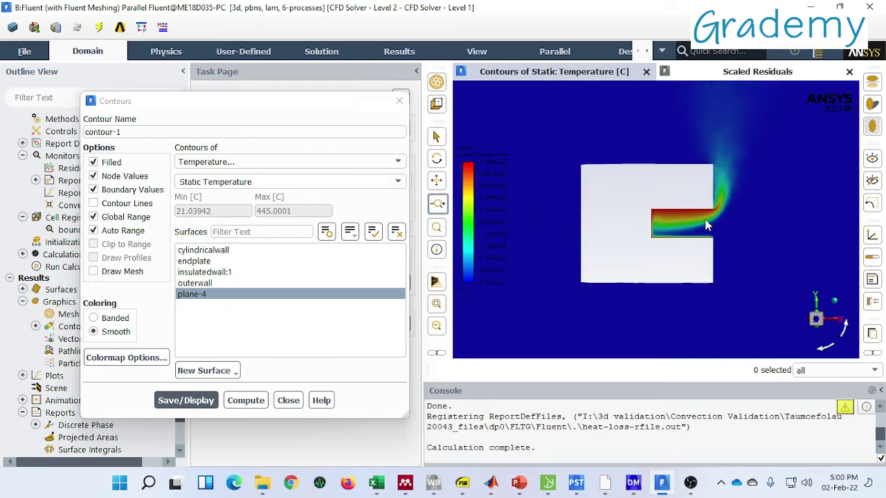
click(93, 318)
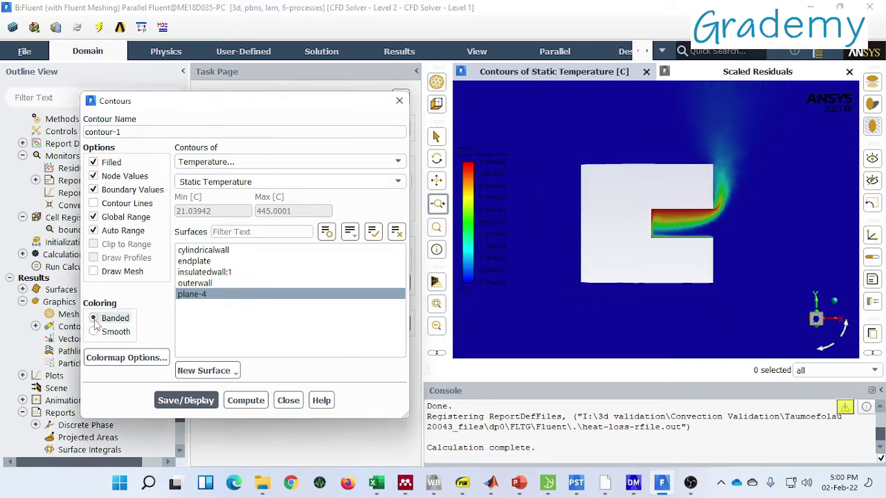
click(203, 400)
scroll(722, 201, up, 3)
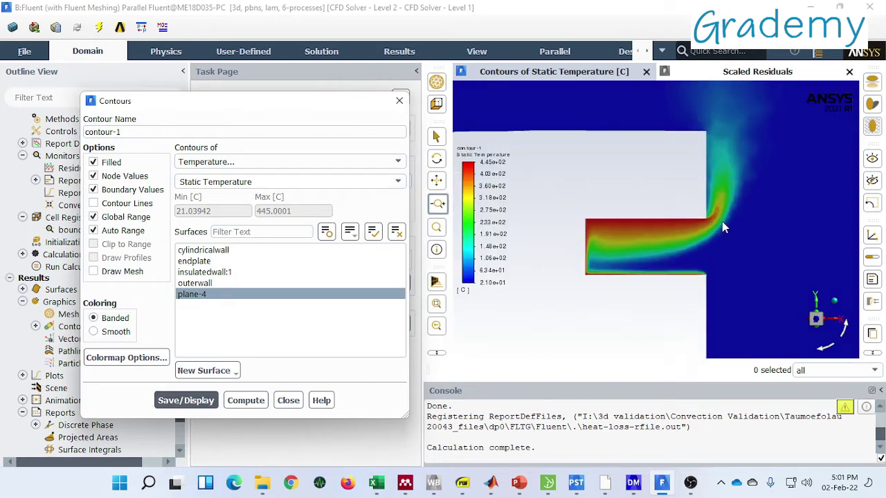
scroll(722, 222, down, 2)
scroll(722, 221, up, 3)
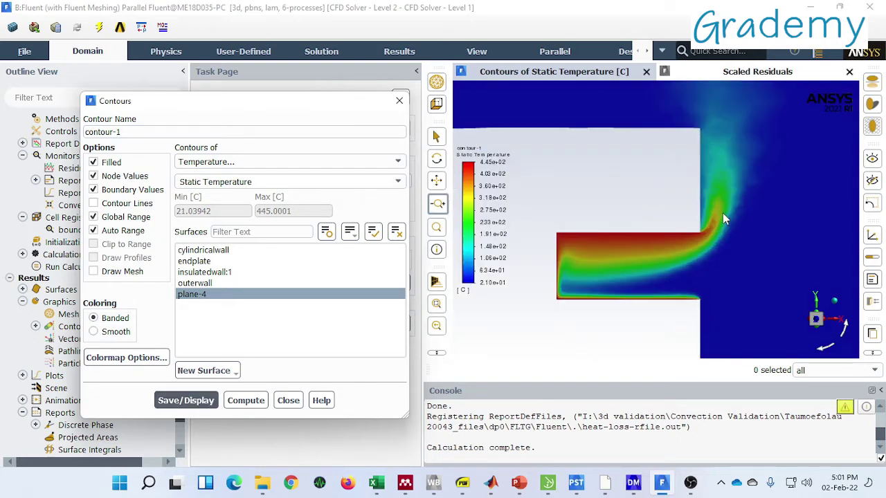
scroll(718, 195, down, 3)
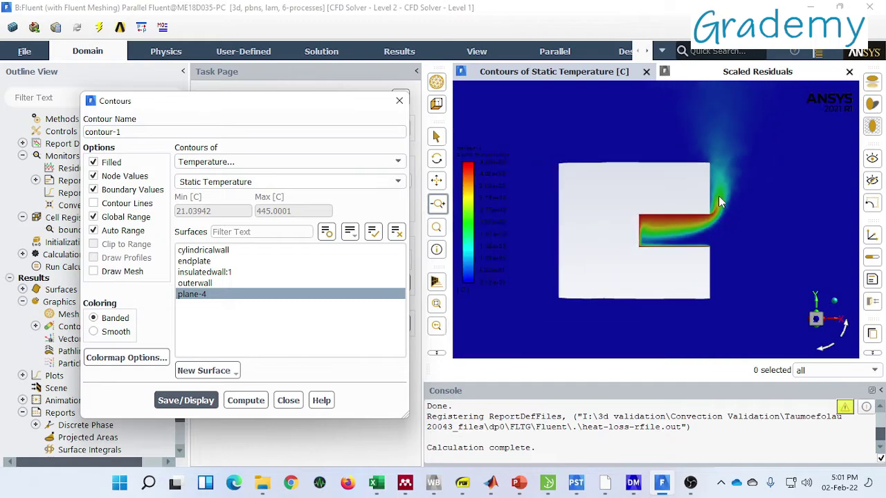
scroll(719, 197, down, 2)
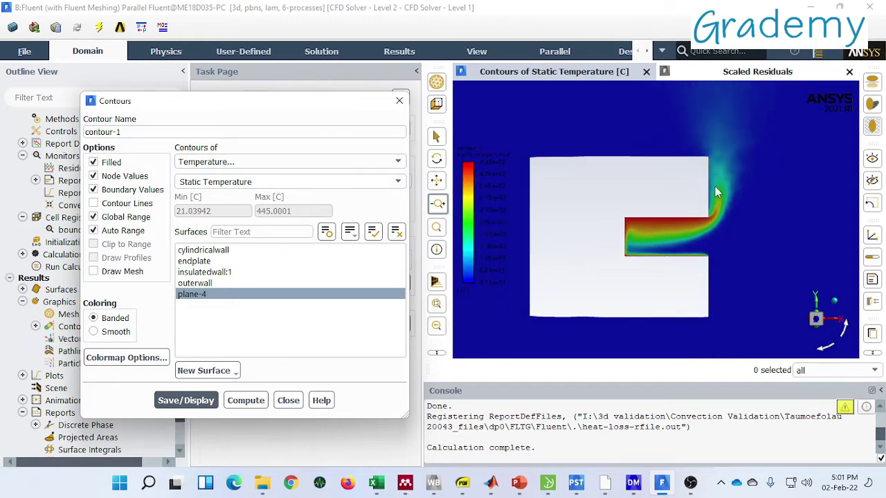
scroll(717, 192, up, 1)
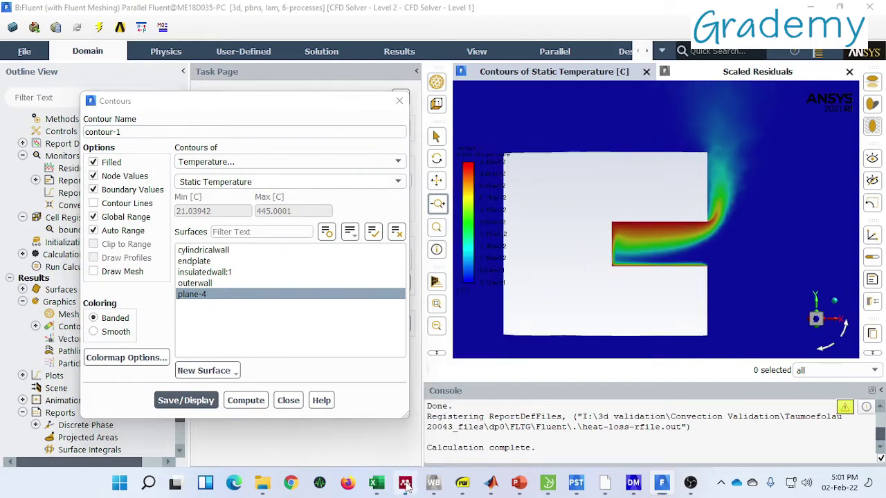
- Bring up Mendeley Desktop with the reference papers
click(405, 483)
scroll(398, 222, down, 4)
scroll(406, 237, up, 15)
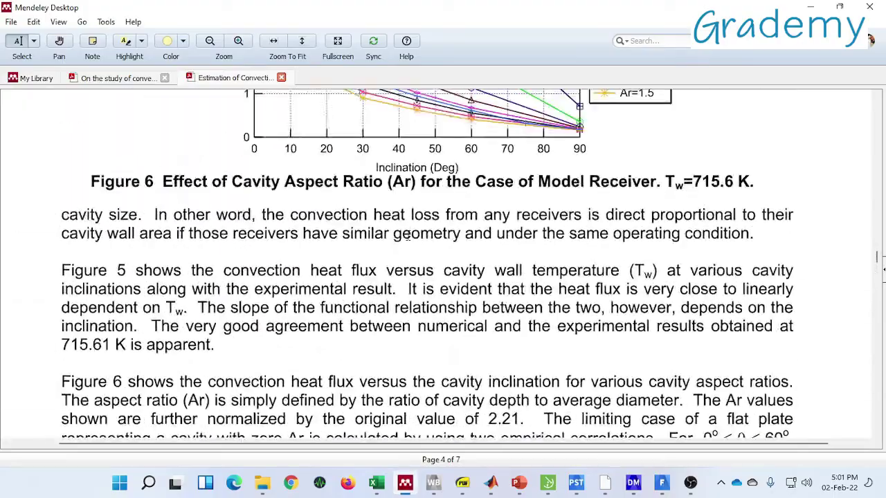
scroll(408, 237, up, 20)
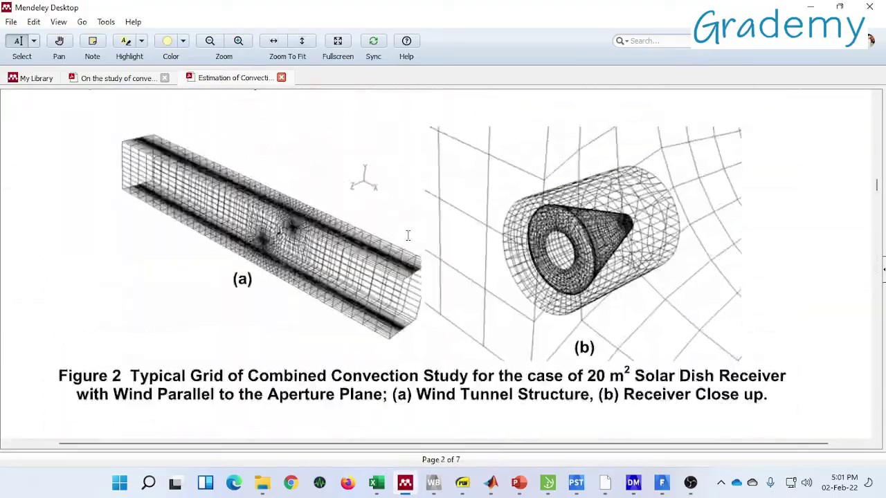
scroll(409, 236, up, 10)
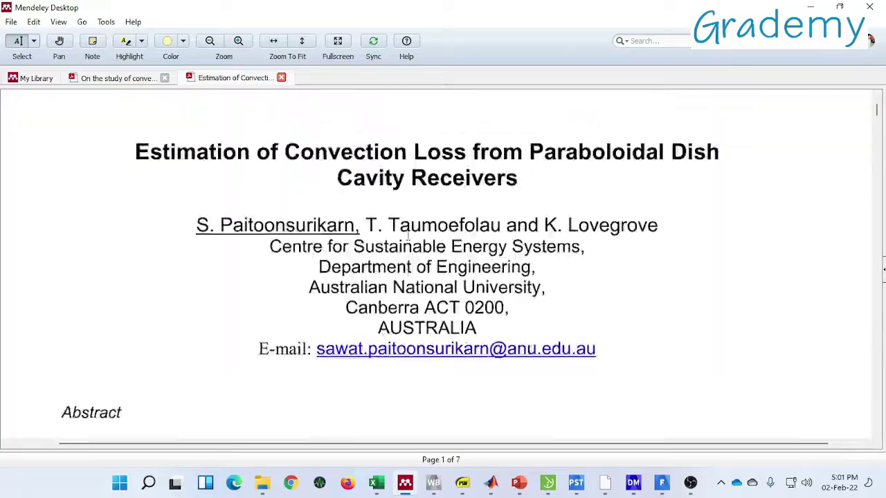
scroll(779, 182, down, 6)
drag(876, 131, 874, 107)
- Switch to the open-cavity convection-loss paper and scroll to page 4
click(118, 77)
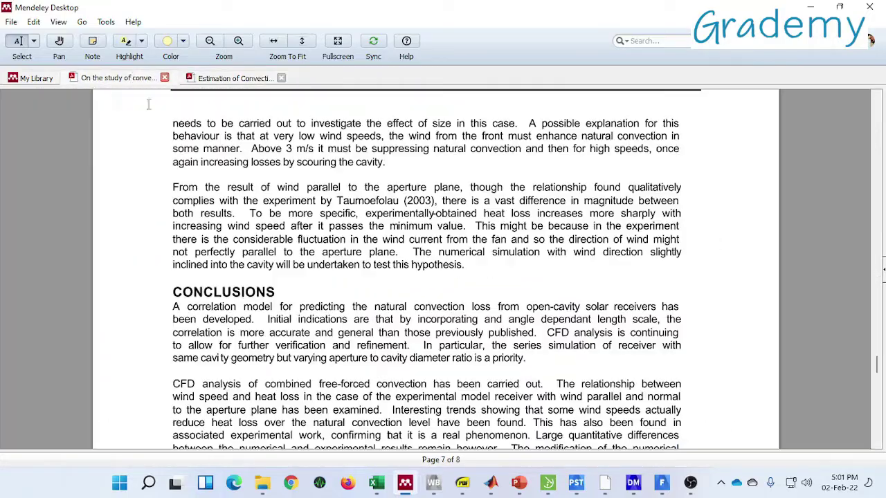
scroll(374, 277, up, 10)
scroll(379, 270, up, 15)
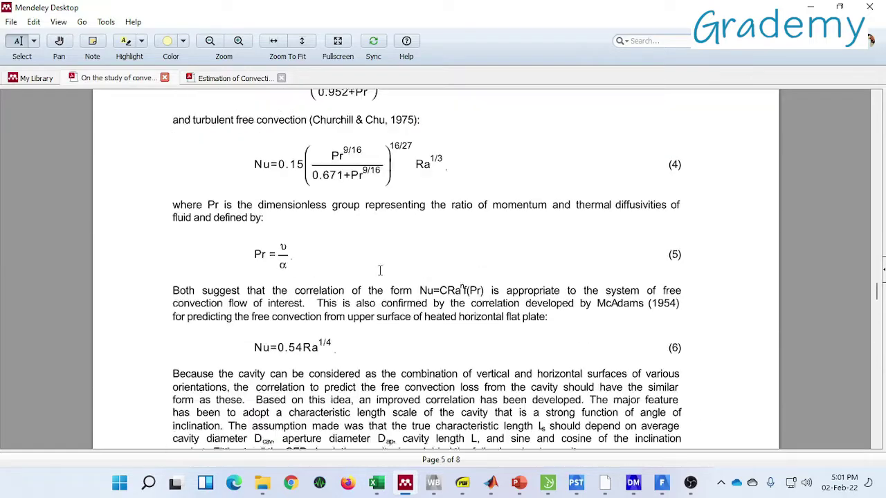
scroll(380, 271, up, 2)
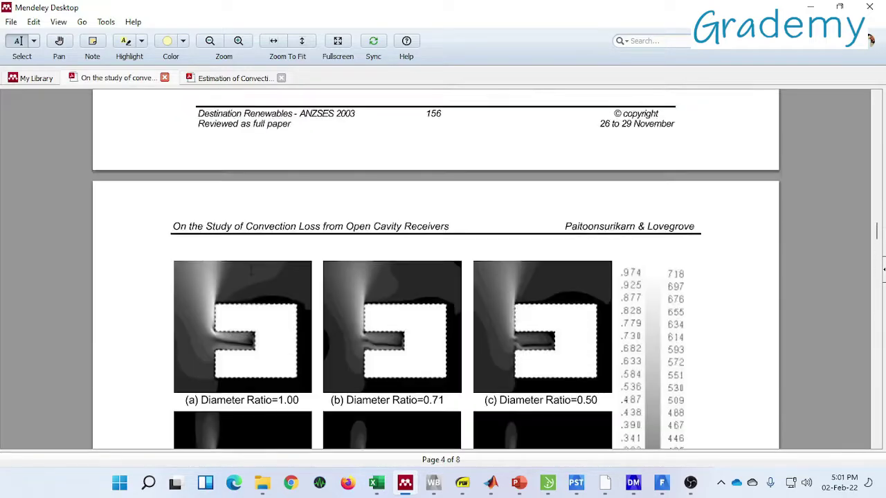
scroll(436, 263, down, 6)
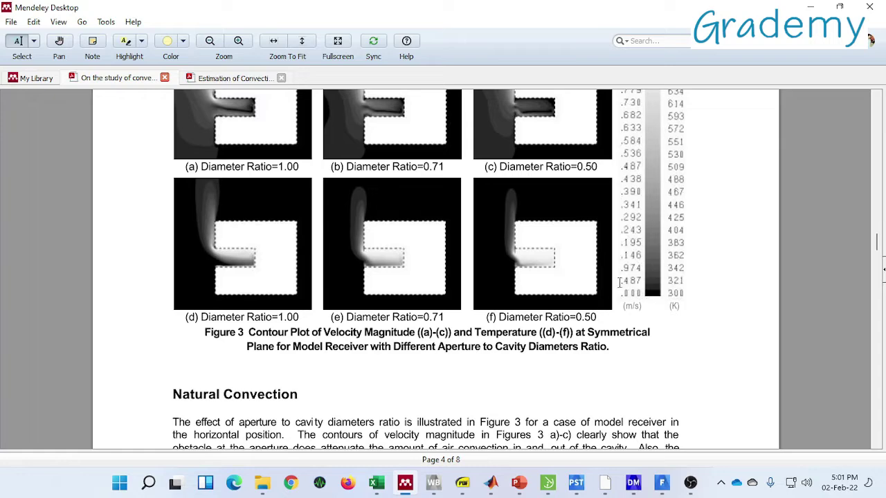
ctrl+scroll(620, 282, up, 2)
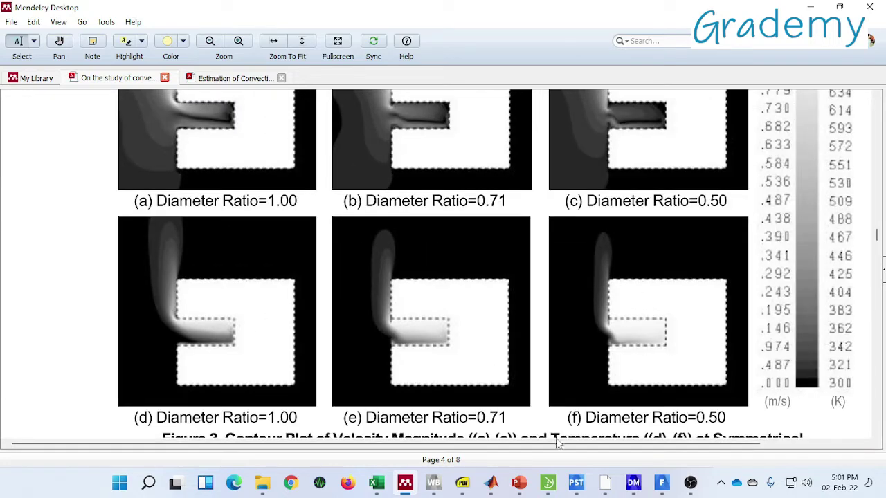
ctrl+scroll(633, 343, up, 3)
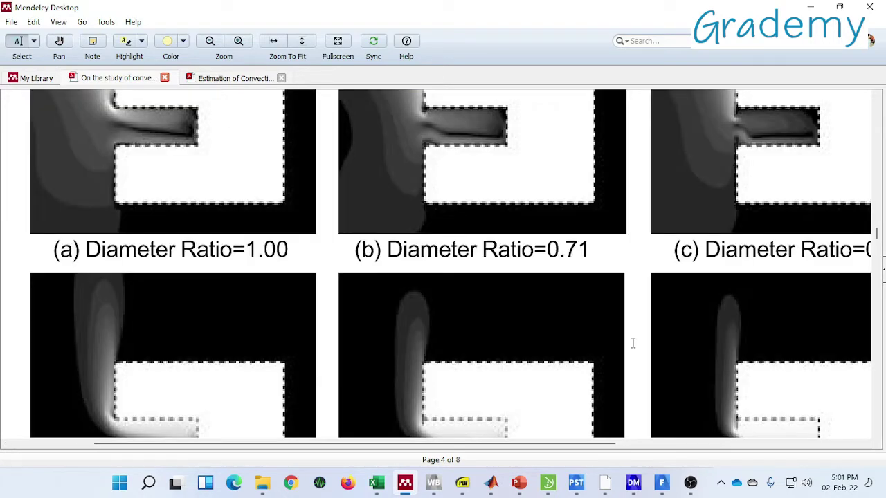
scroll(632, 344, down, 3)
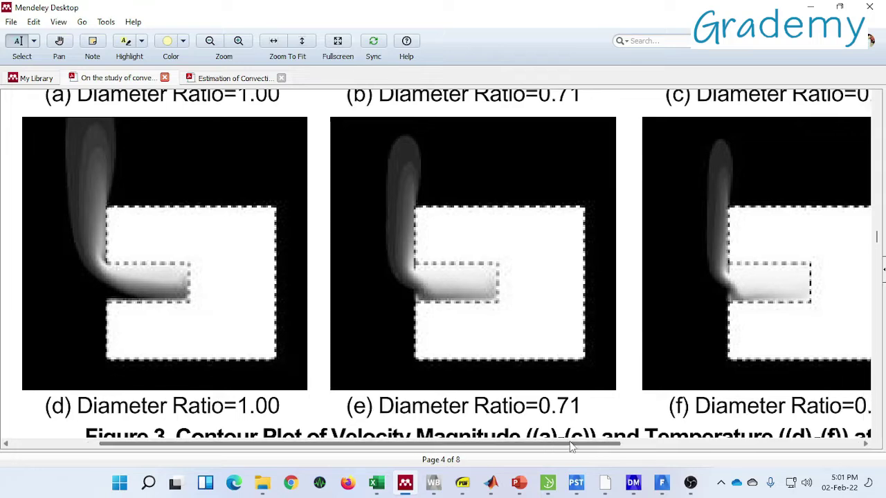
- Zoom in on Figure 3 and pan across to its velocity and temperature colour legends
drag(562, 442, 712, 441)
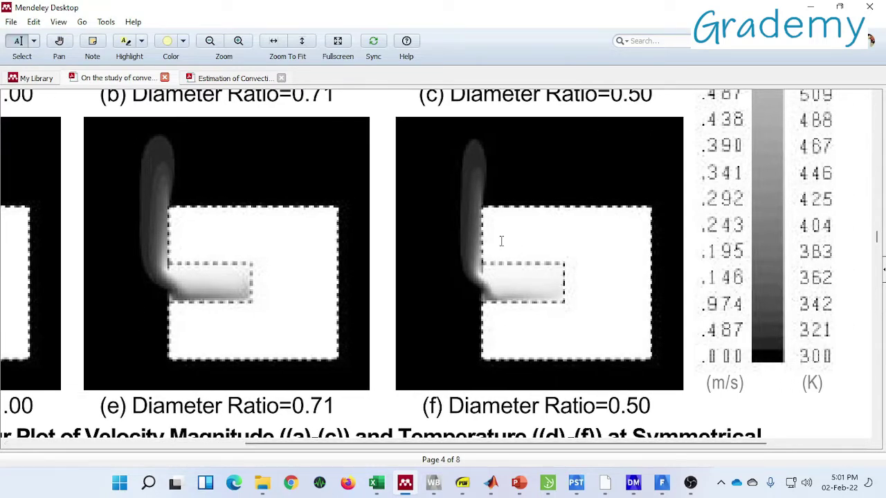
ctrl+scroll(501, 241, down, 2)
scroll(501, 241, up, 4)
ctrl+scroll(501, 241, down, 2)
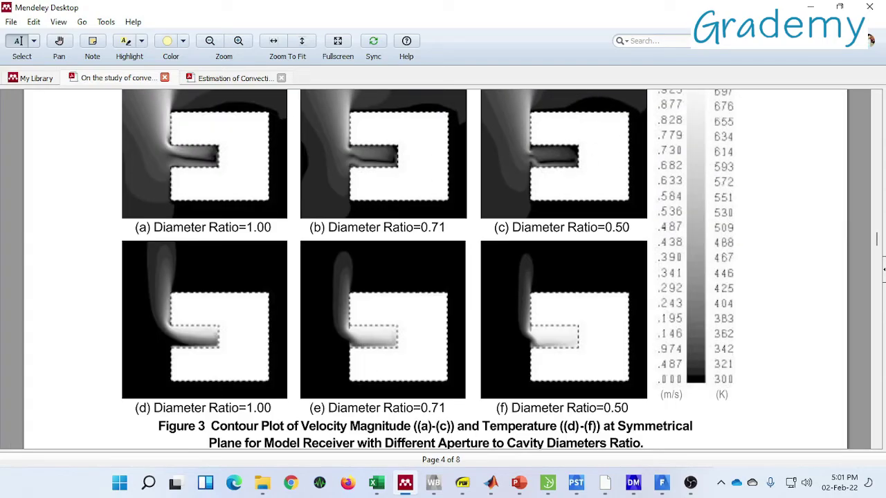
drag(877, 243, 877, 104)
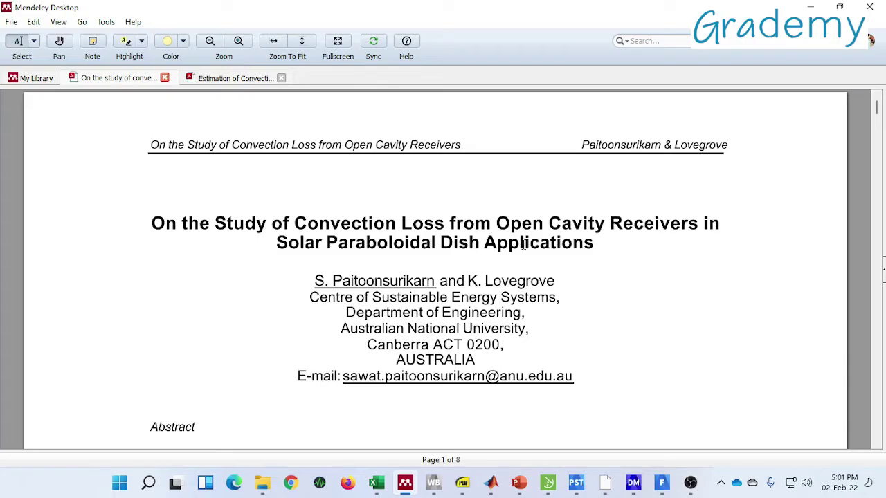
scroll(533, 242, down, 3)
scroll(533, 181, up, 2)
scroll(559, 229, down, 12)
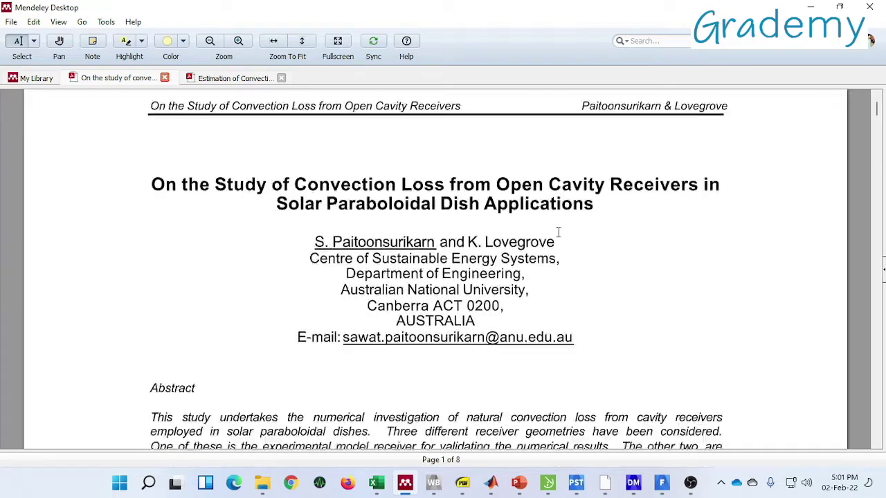
scroll(564, 244, down, 20)
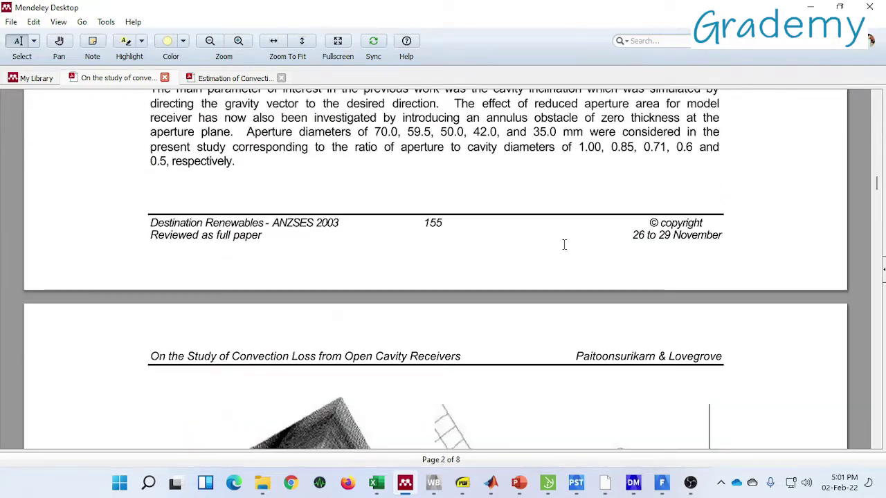
scroll(564, 246, down, 12)
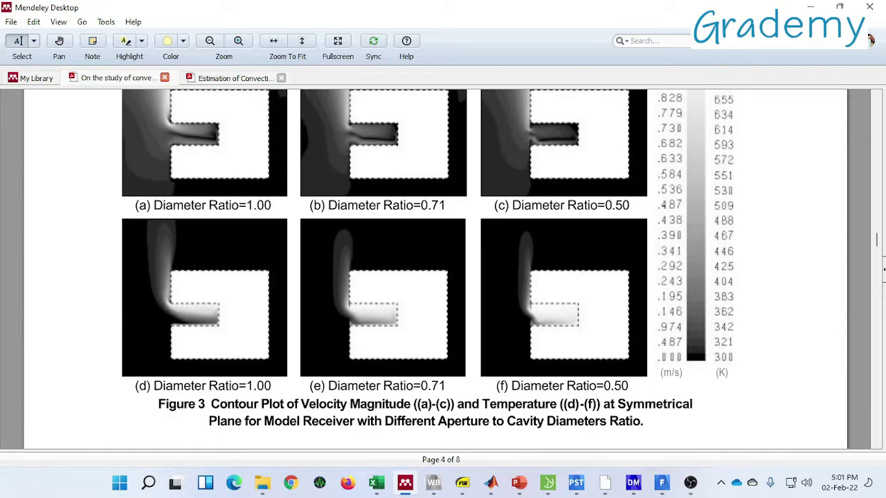
ctrl+scroll(564, 245, up, 3)
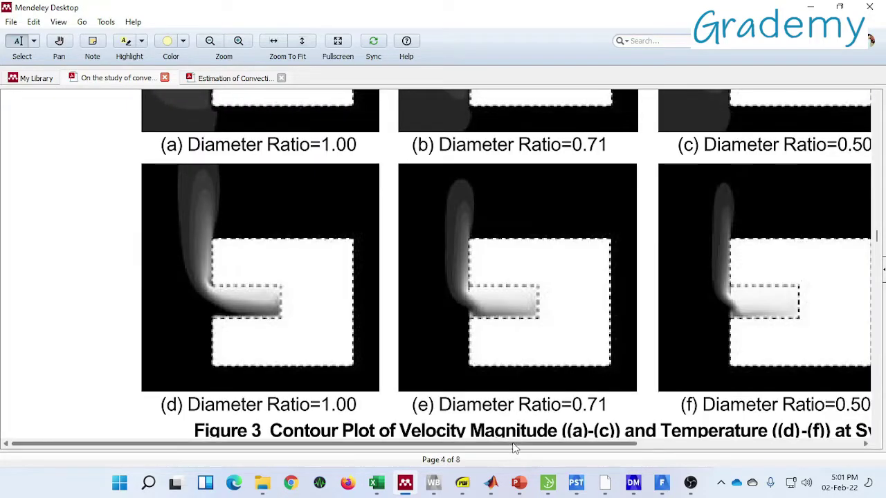
drag(518, 446, 683, 446)
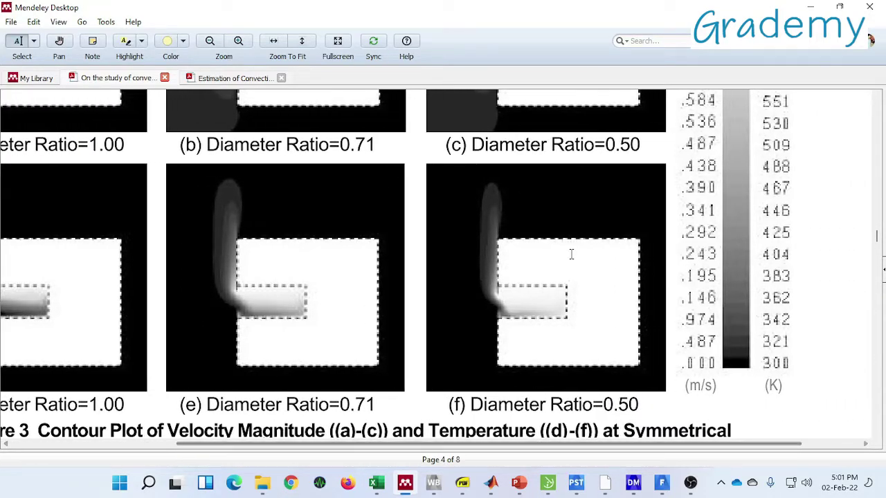
- Return to Fluent, close the Contours dialog and open Results > Reports > Fluxes
click(662, 484)
click(399, 100)
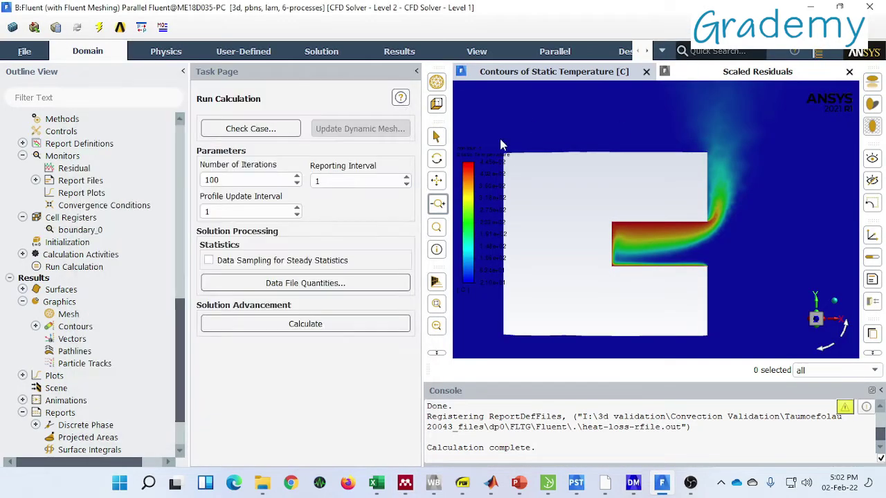
scroll(7, 401, down, 2)
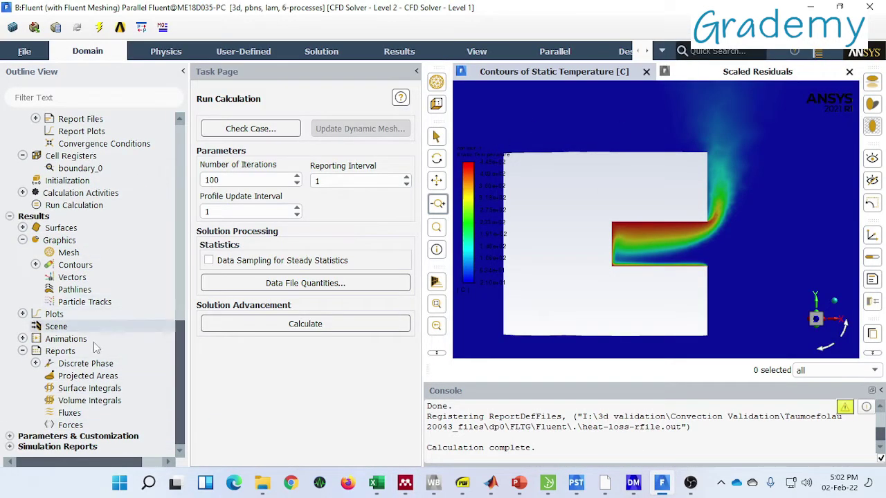
double_click(83, 414)
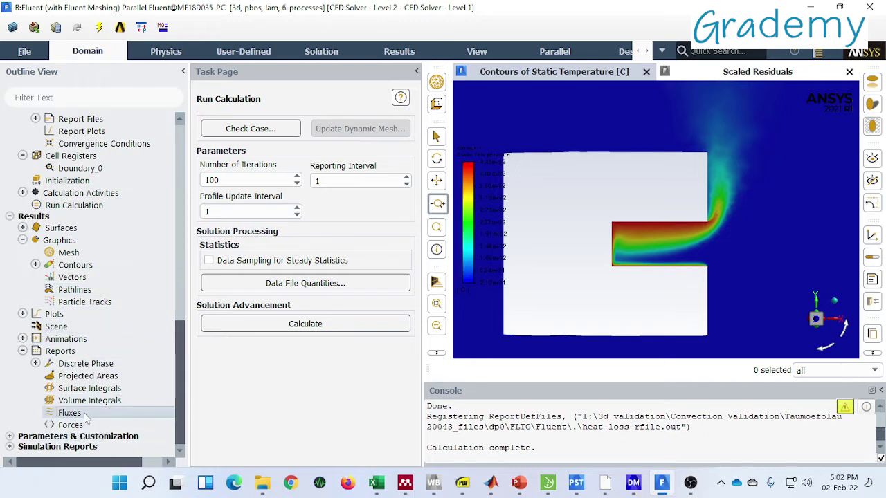
- Compute Total Heat Transfer Rate for all boundaries: cylindricalwall 76.42 W, outerwall -68.22 W, net 13.65 W
drag(352, 225, 281, 72)
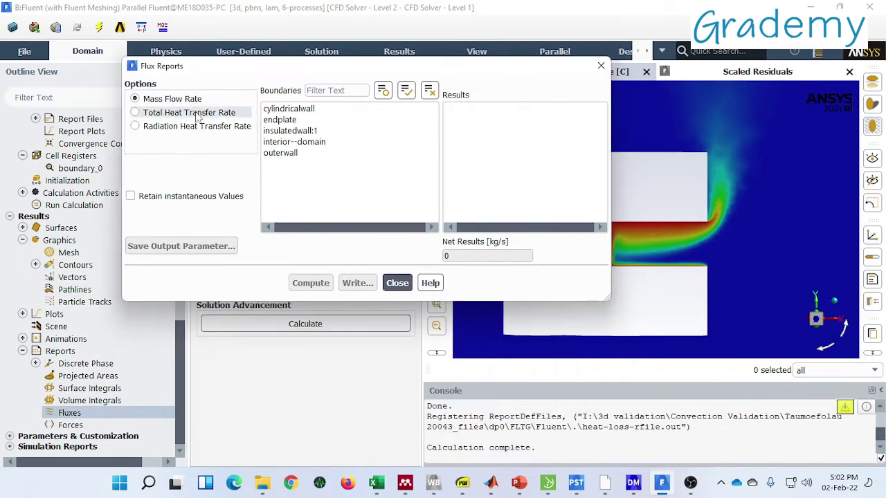
click(135, 112)
click(406, 90)
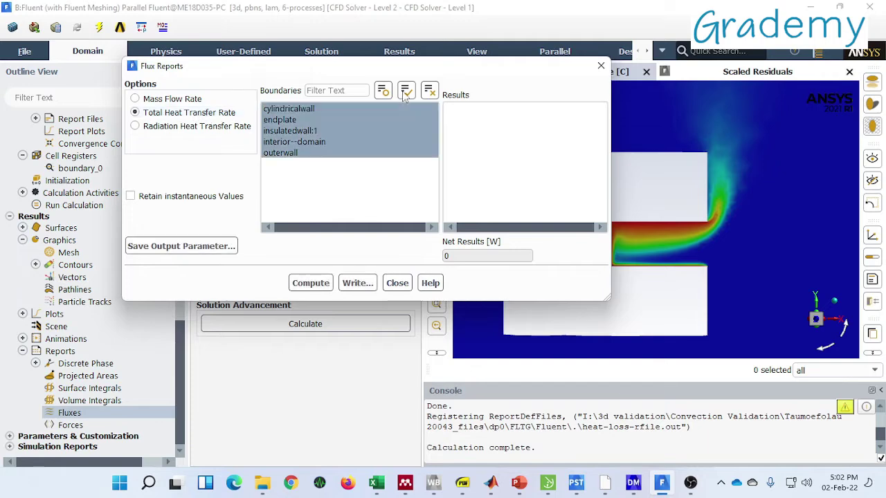
click(310, 283)
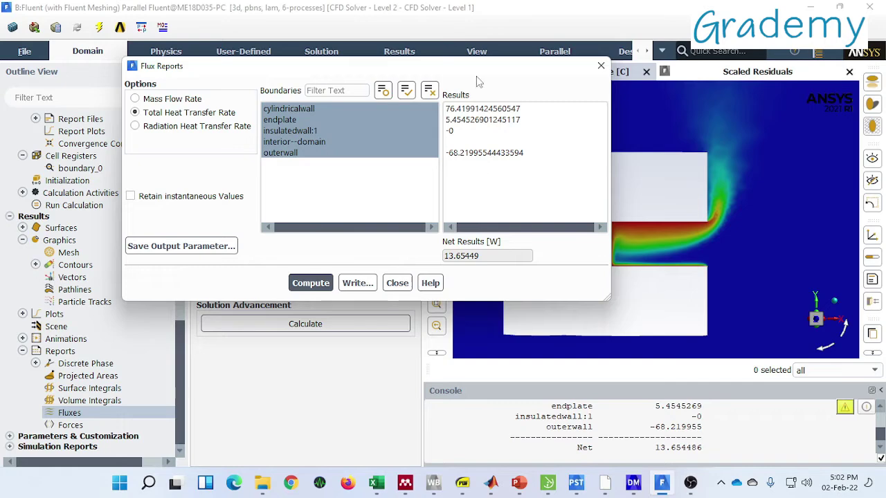
- Close the Flux Reports dialog and zoom the static temperature contour in and out
click(601, 66)
scroll(647, 186, up, 2)
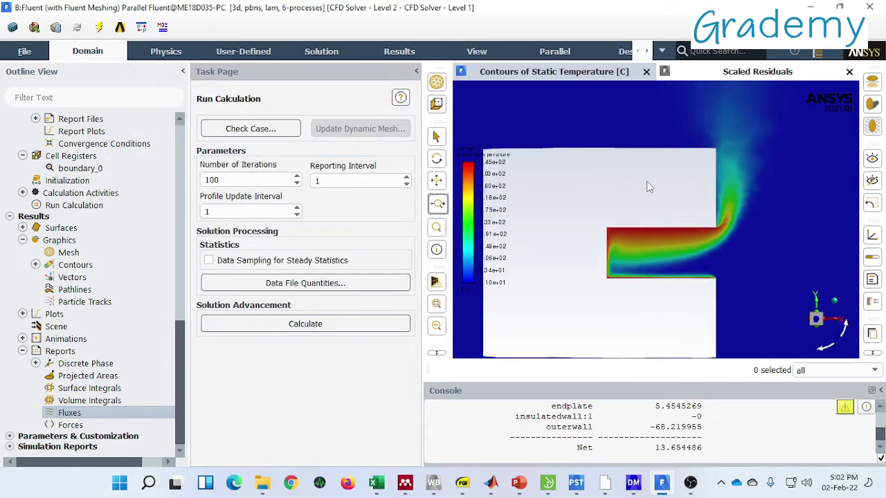
scroll(645, 188, down, 4)
scroll(643, 189, up, 2)
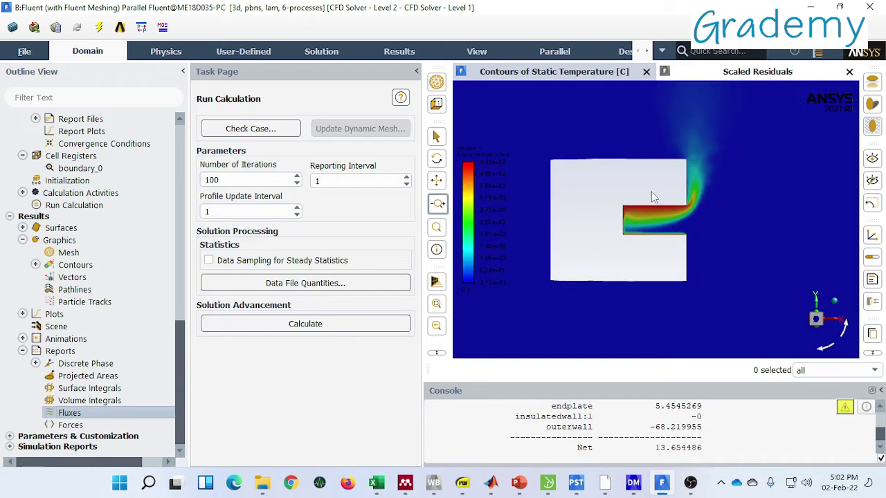
scroll(618, 195, down, 1)
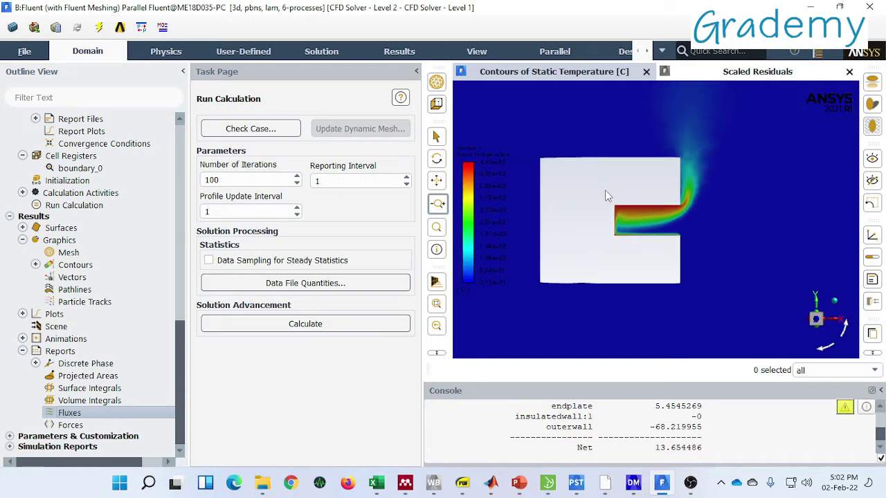